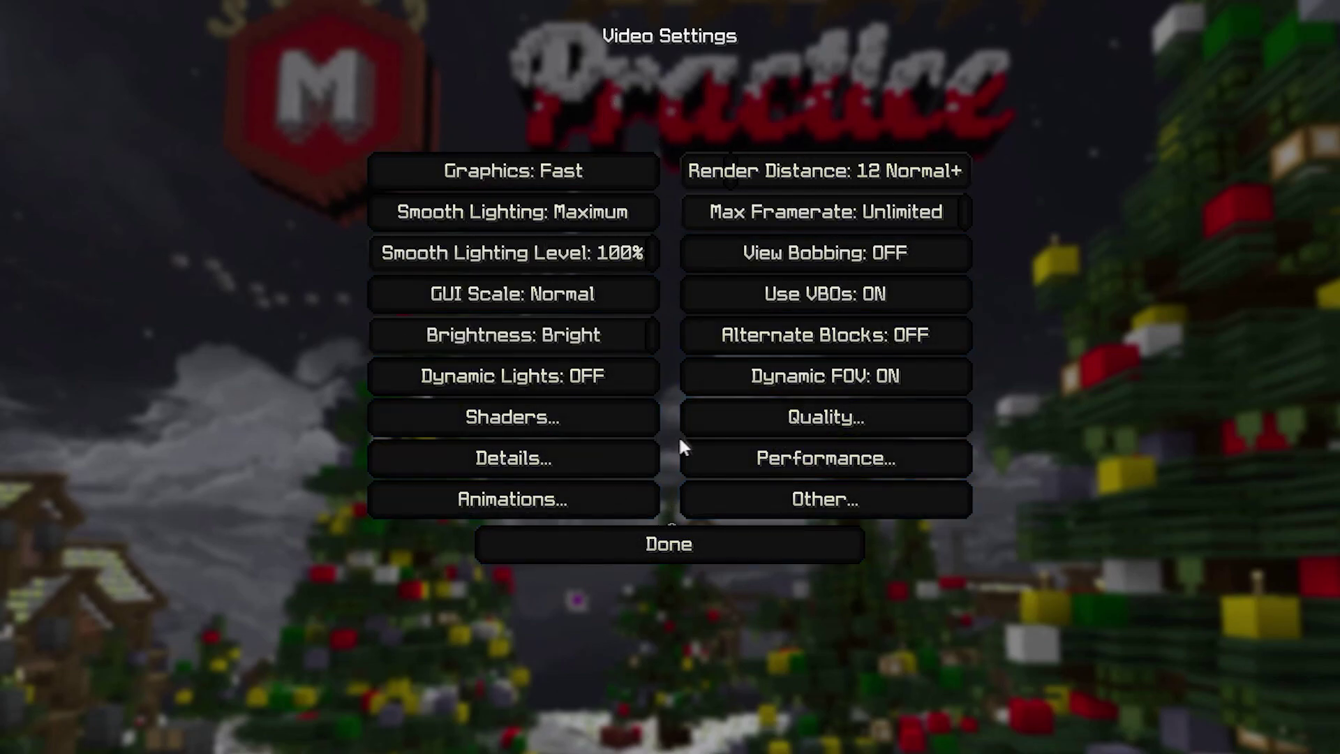
Review the Quality and Performance video settings pages.
left_click(747, 419)
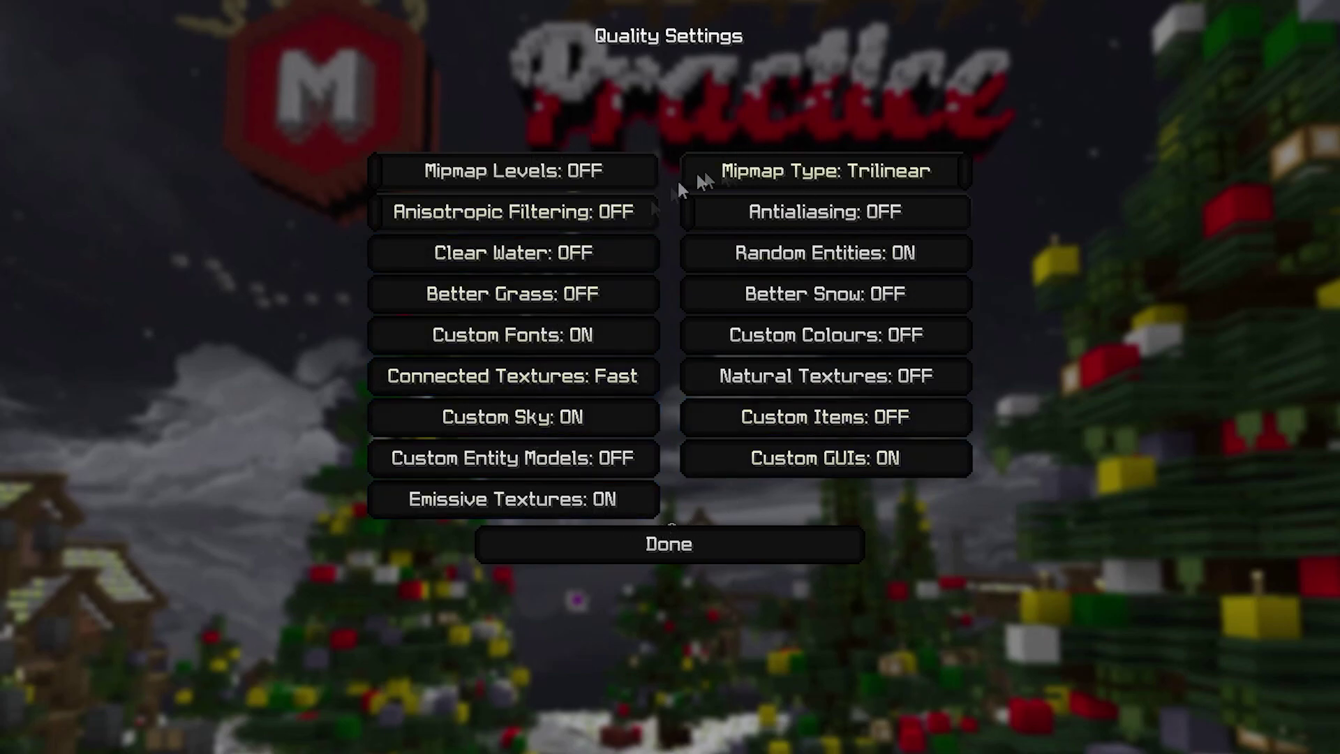
left_click(722, 547)
left_click(811, 451)
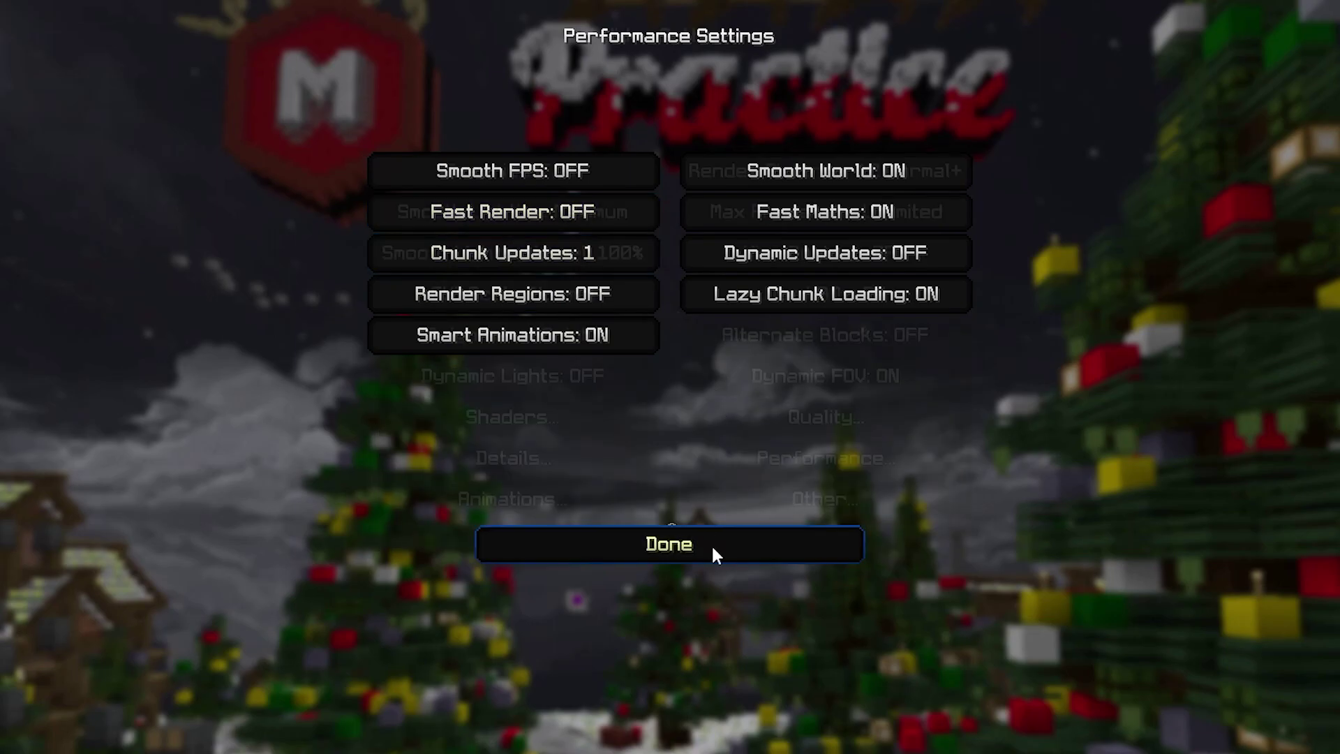
left_click(711, 543)
Review the Detail and Animation settings pages, then close video settings to the options.
left_click(533, 451)
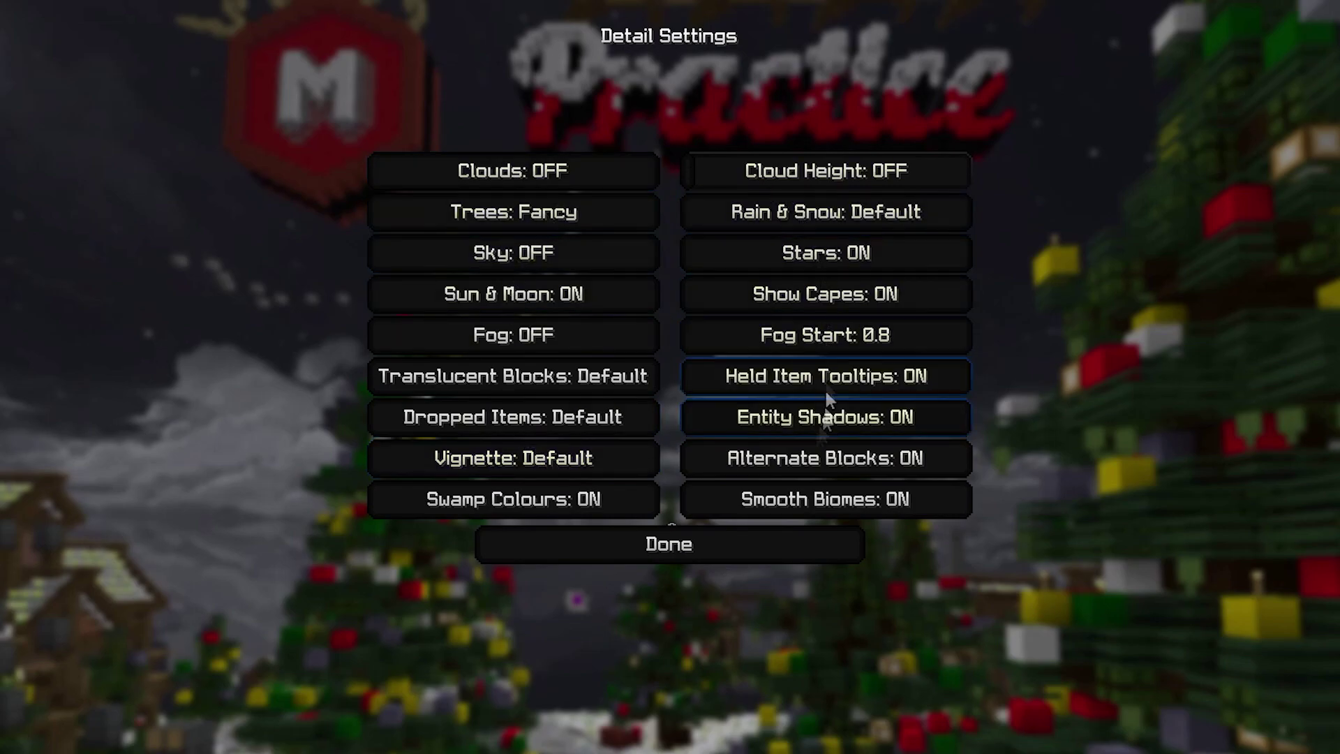
left_click(756, 542)
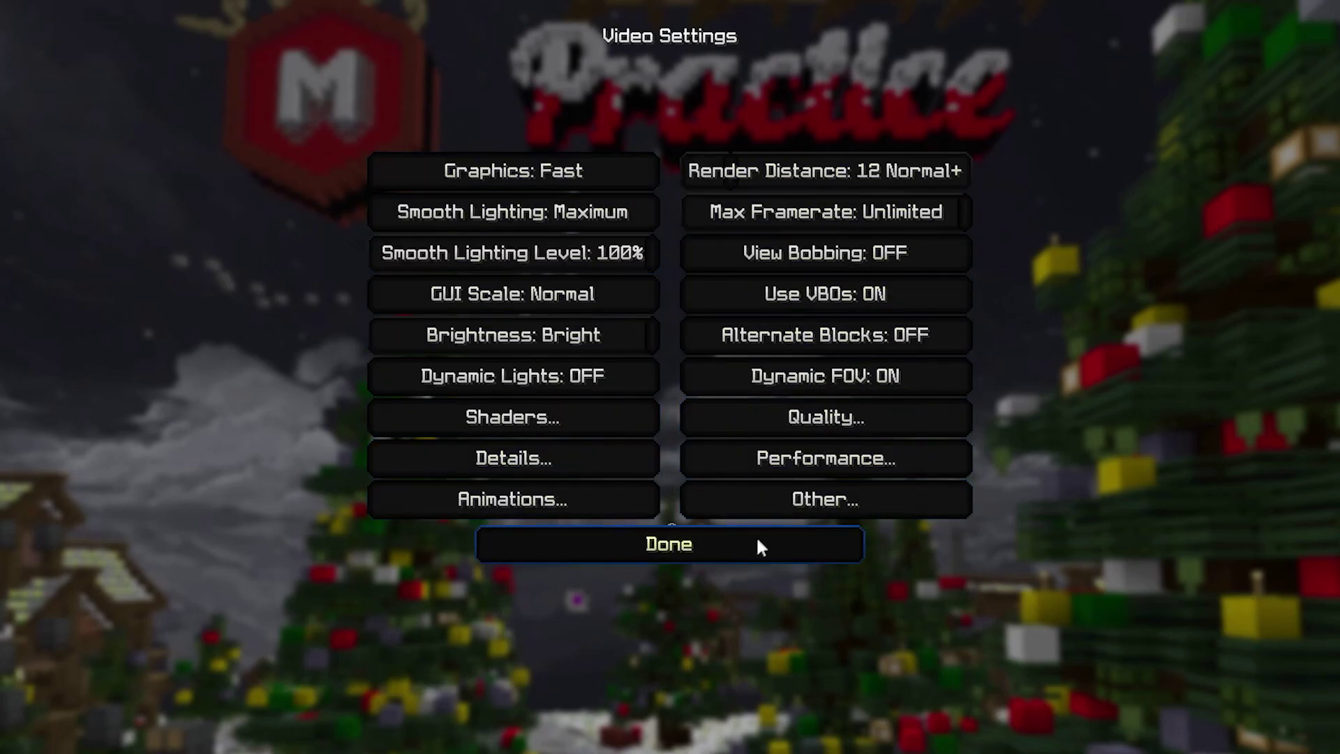
left_click(572, 495)
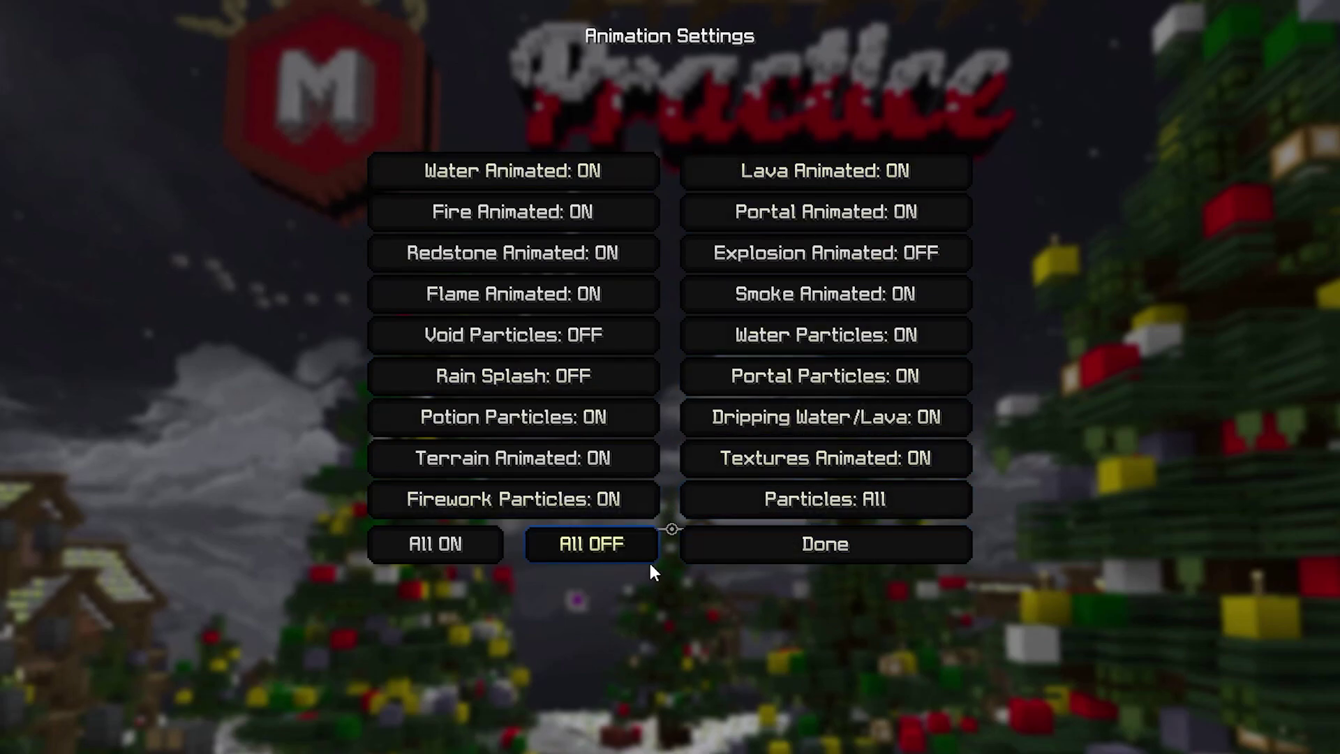
left_click(687, 555)
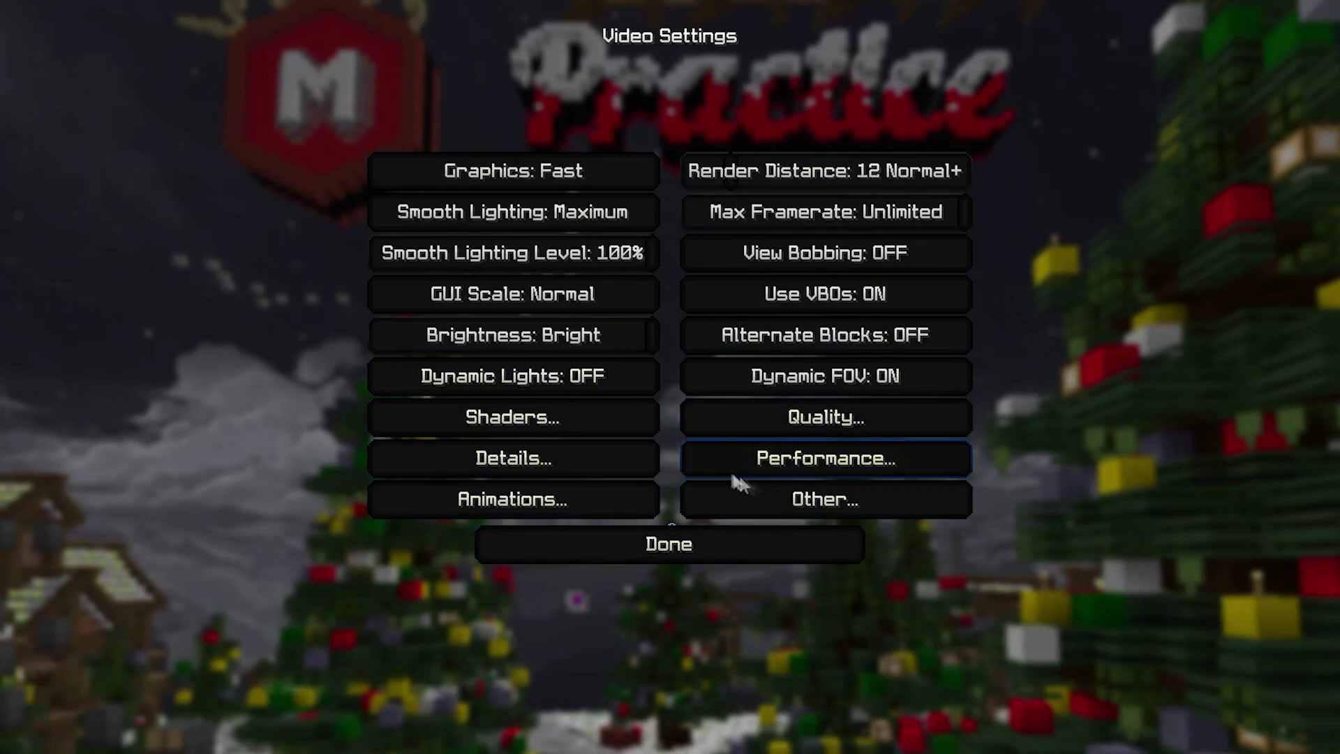
left_click(751, 538)
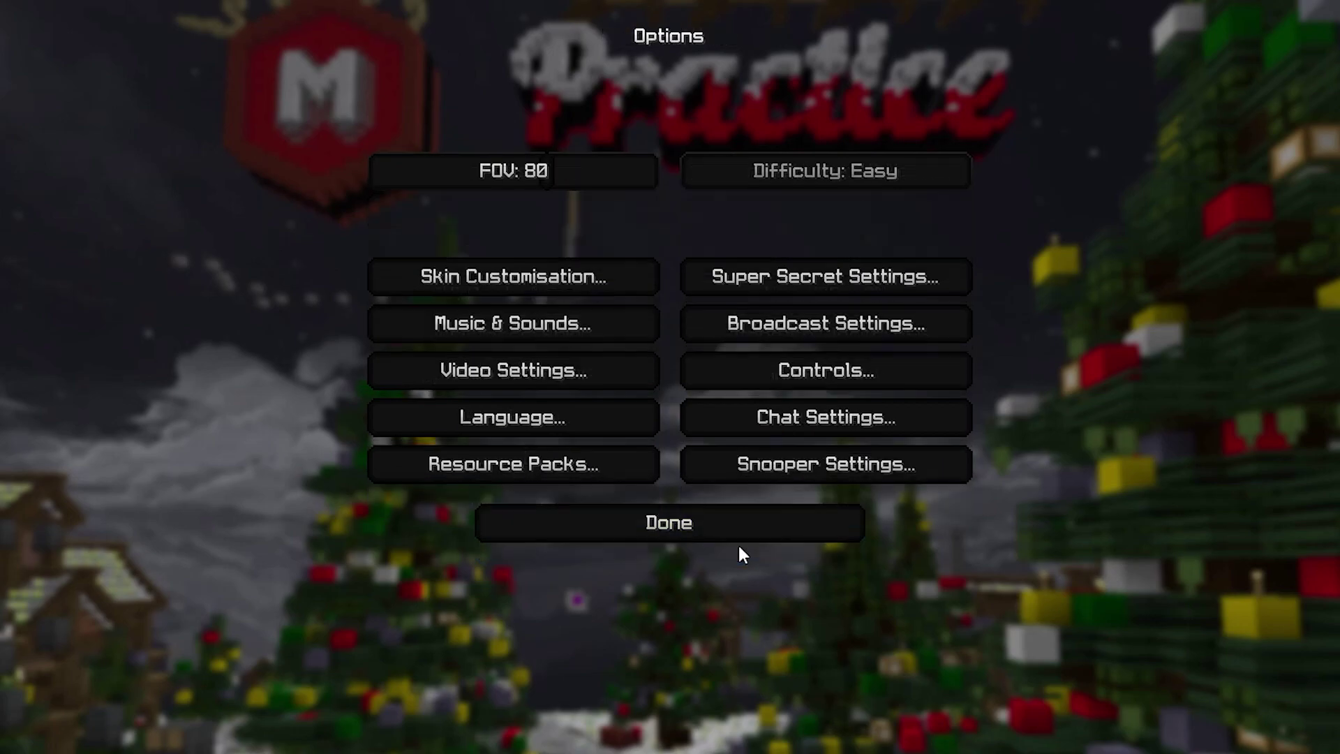
Return to the game, bring up the Lunar overlay's mods list, and view the 1.7 Visuals options.
key("Escape")
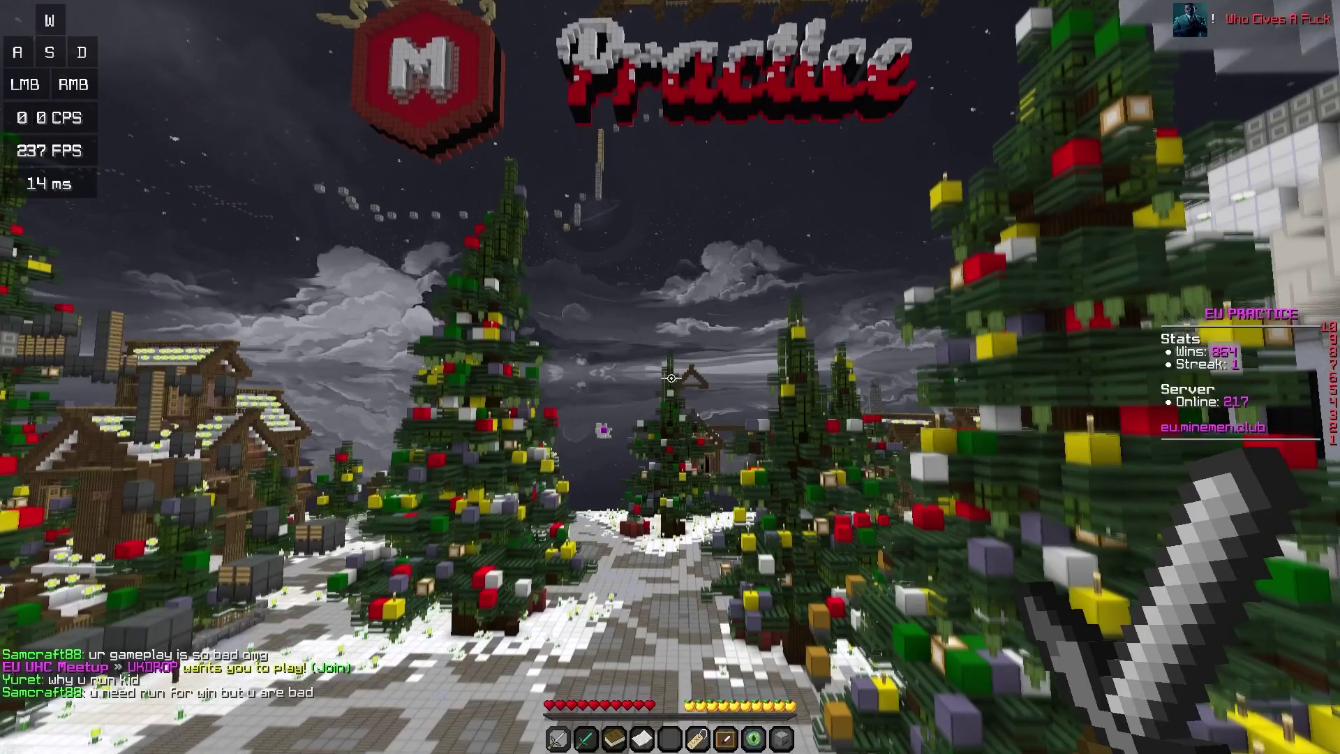
key("shift_r")
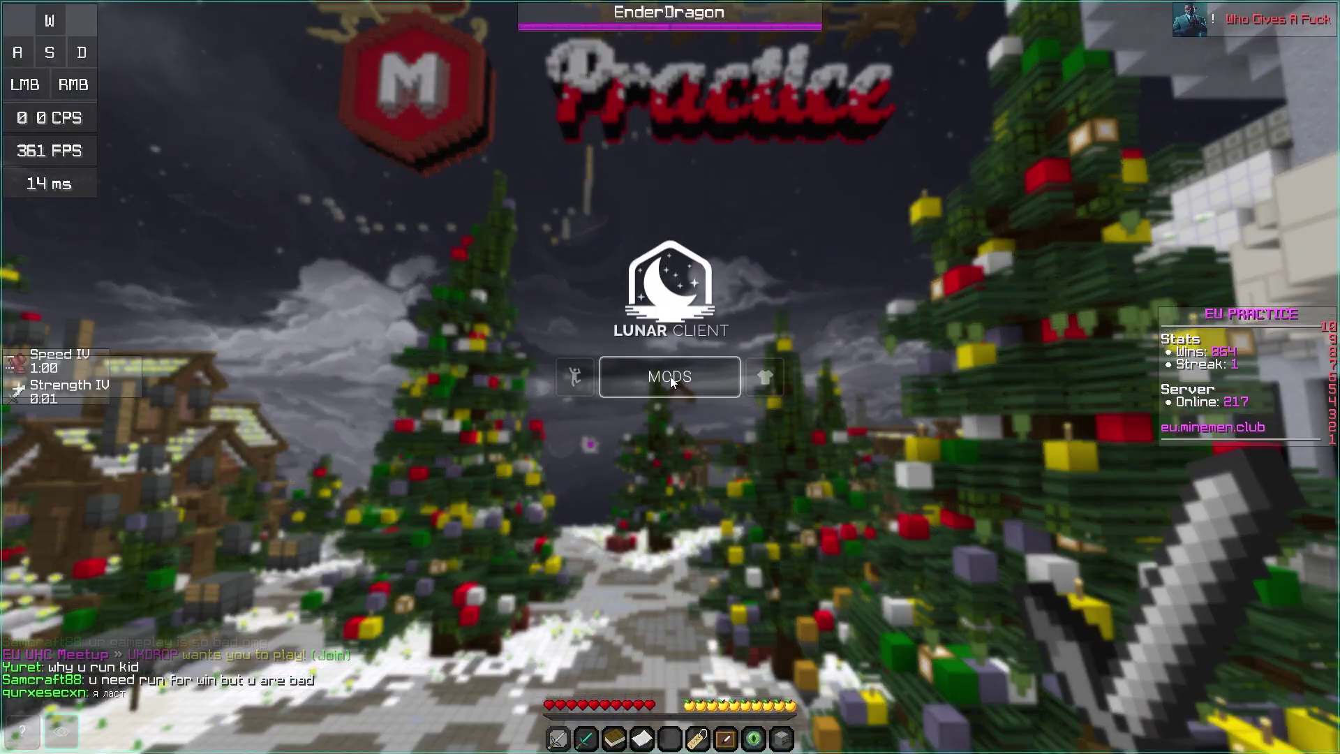
left_click(669, 376)
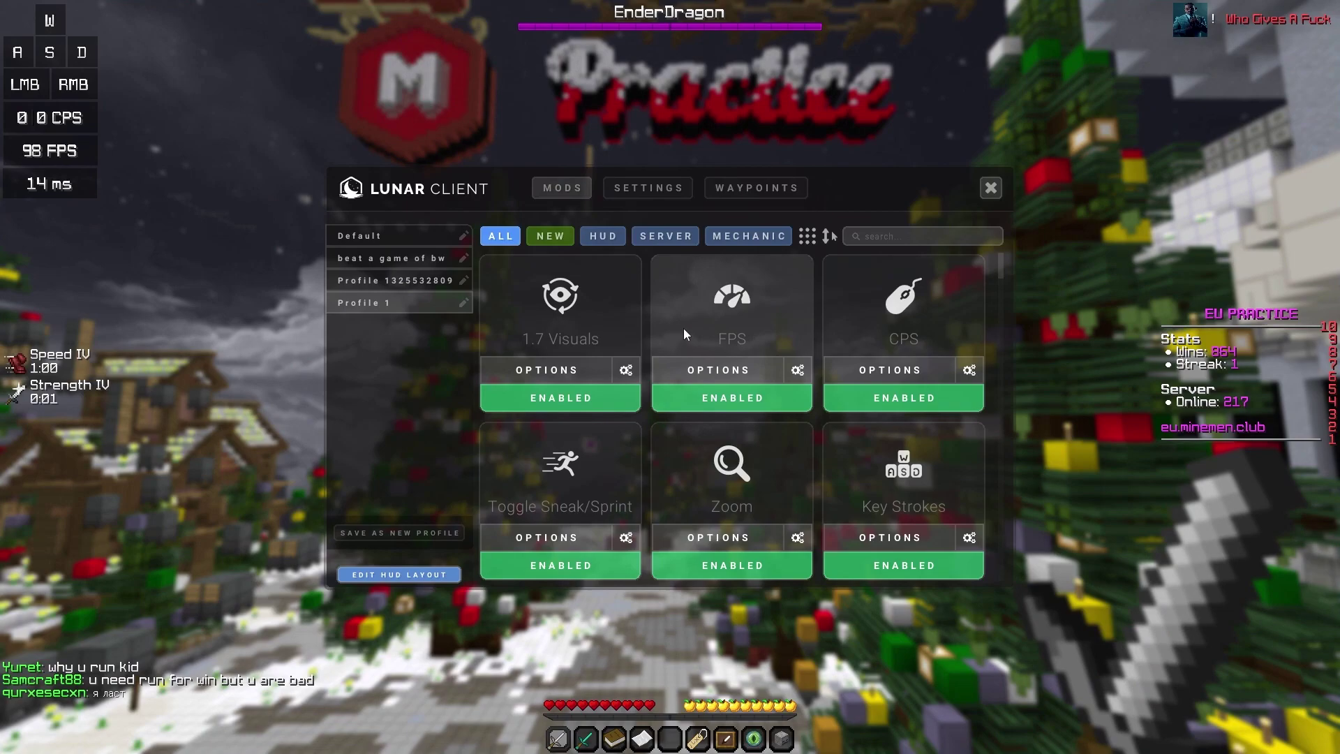
left_click(565, 369)
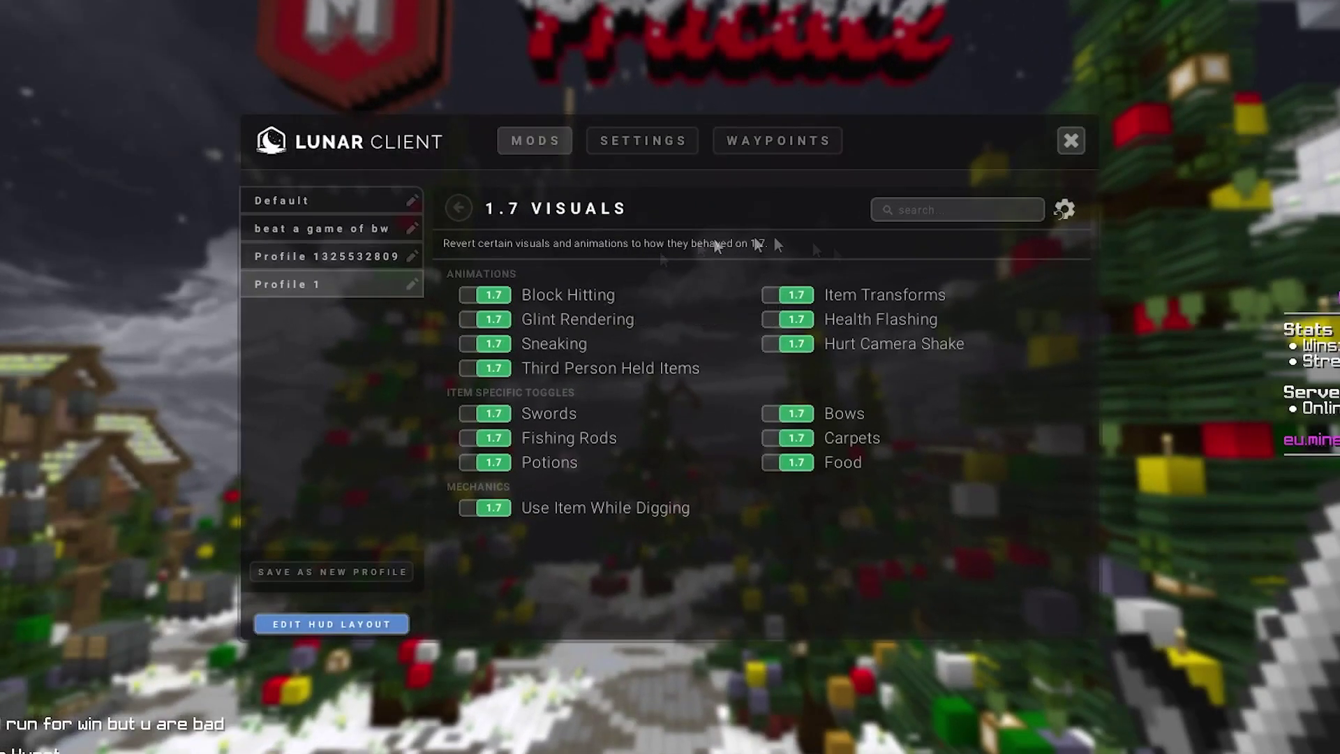
left_click(461, 206)
View the FPS, CPS and Toggle Sneak/Sprint mod options.
left_click(732, 362)
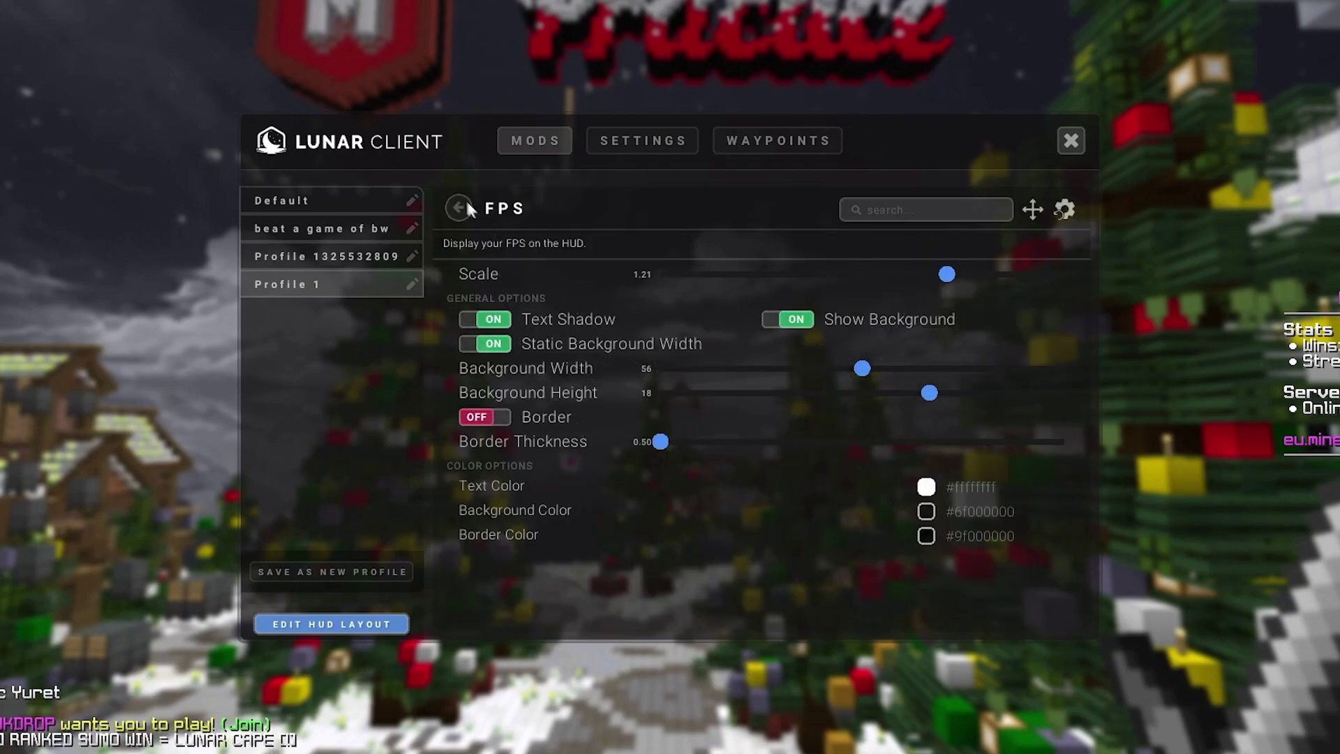
left_click(461, 205)
left_click(962, 361)
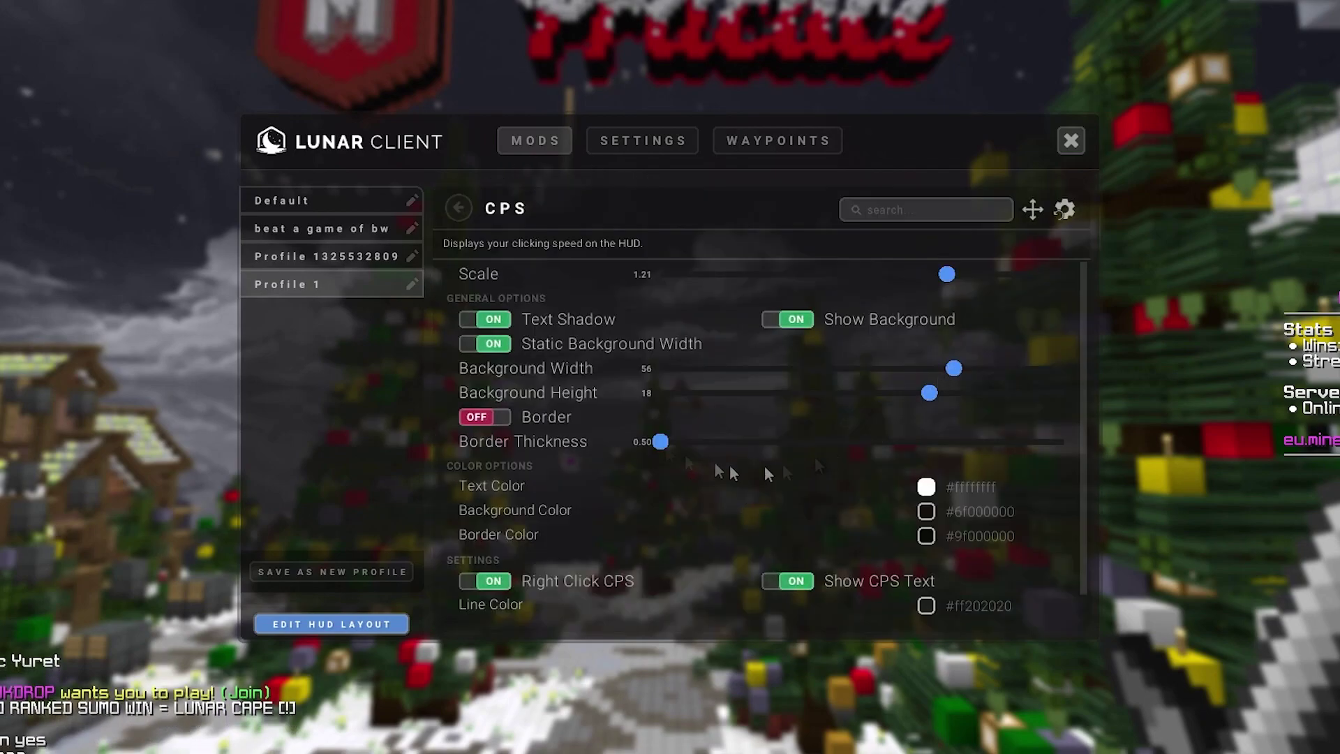
left_click(459, 206)
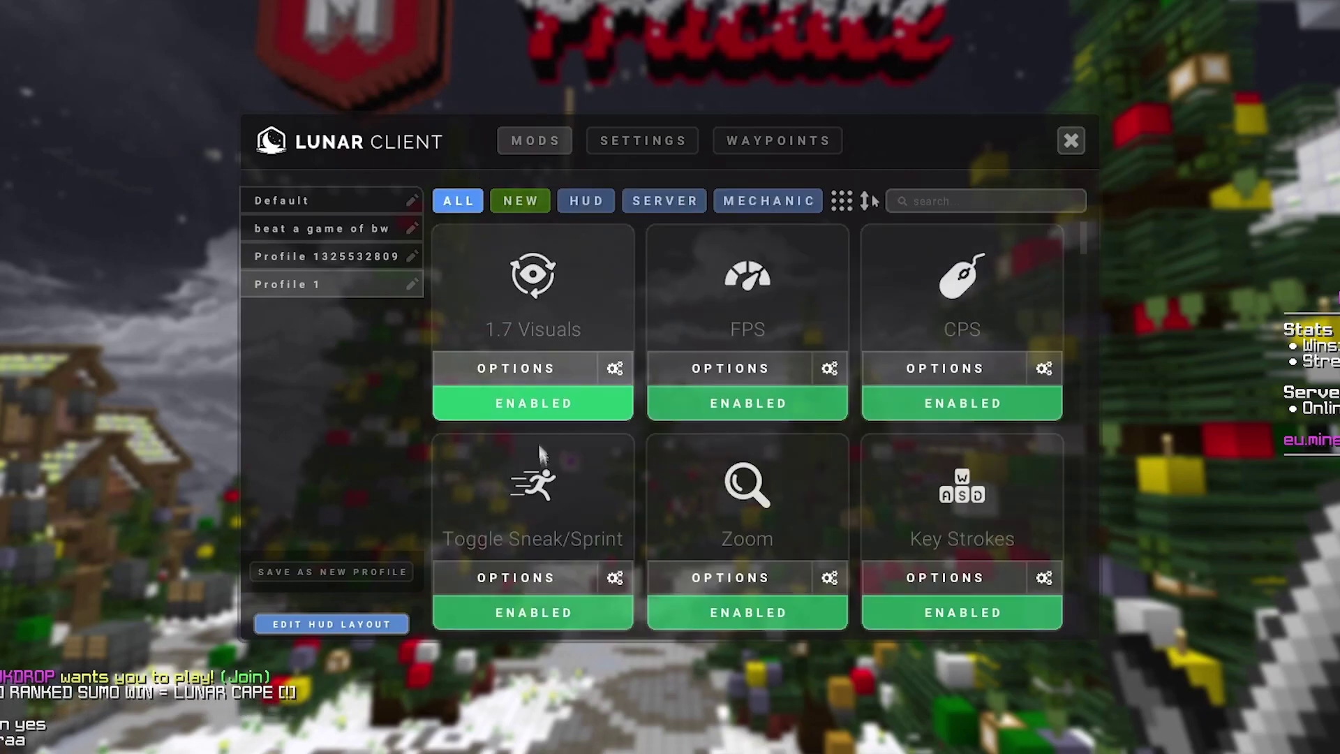
left_click(541, 444)
left_click(461, 208)
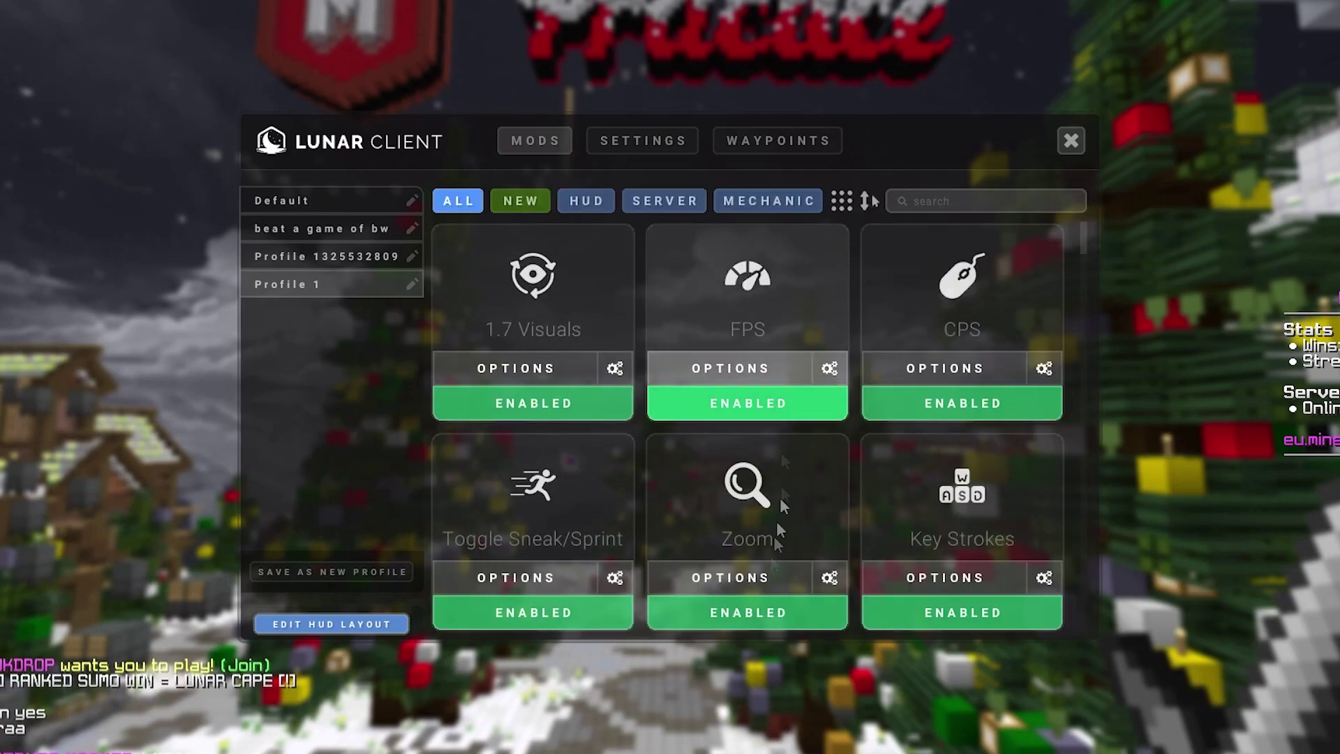
left_click(548, 579)
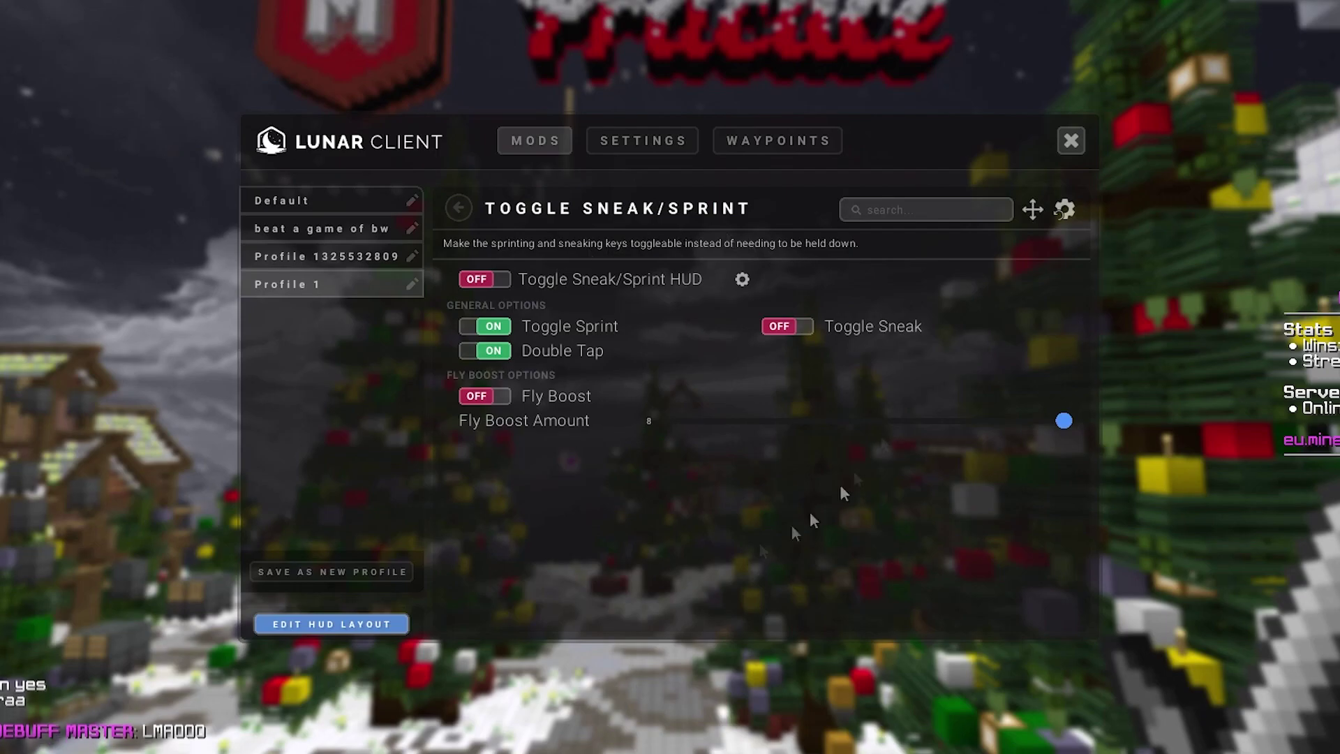
left_click(458, 207)
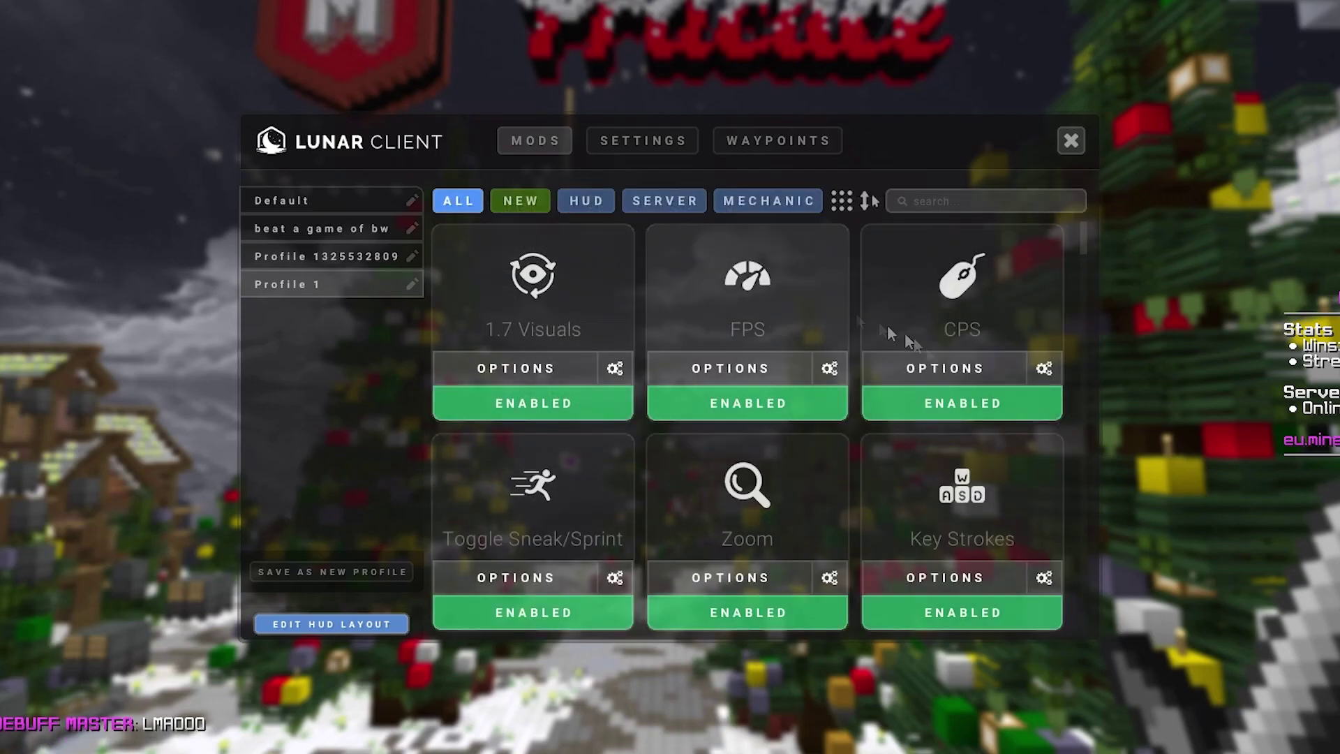
scroll(838, 419, "down", 2)
View the Key Strokes, Zoom, Potion Effects and Scoreboard mod options.
left_click(974, 434)
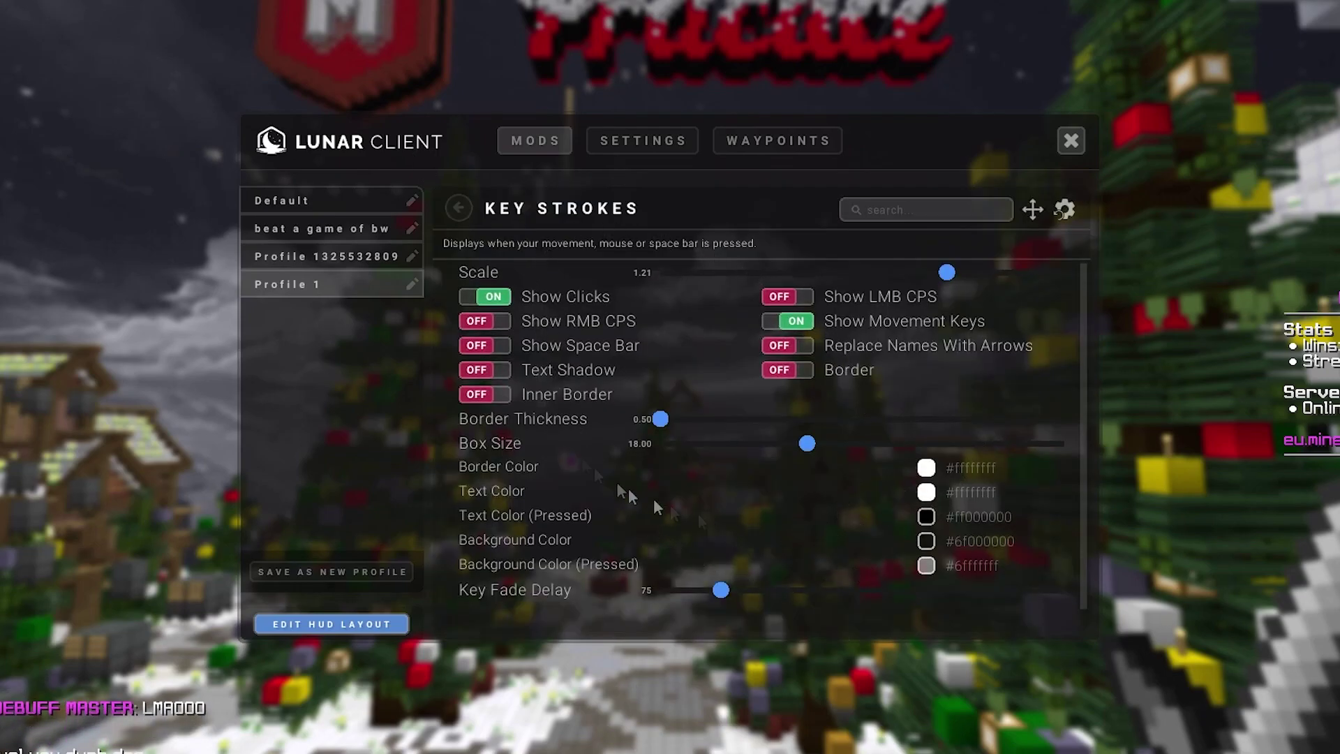
left_click(459, 207)
left_click(724, 228)
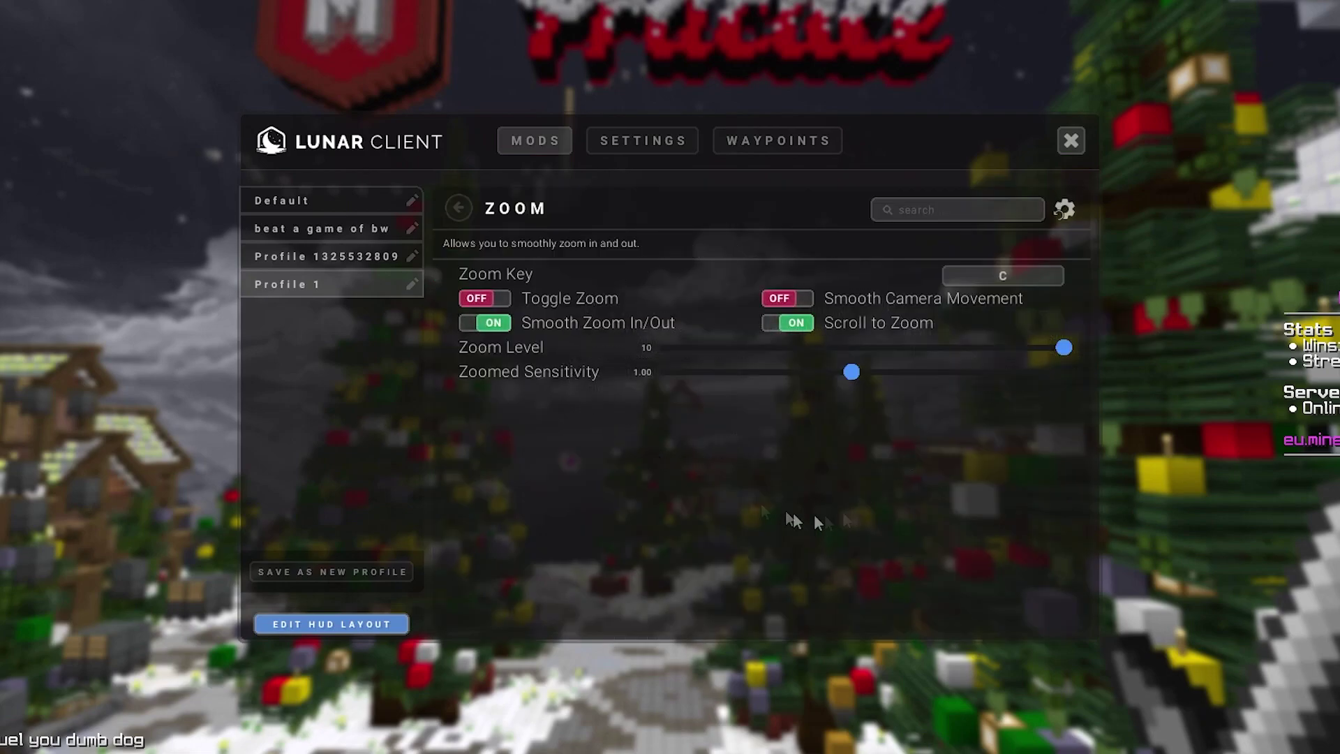
left_click(458, 207)
scroll(780, 370, "down", 3)
scroll(803, 406, "down", 3)
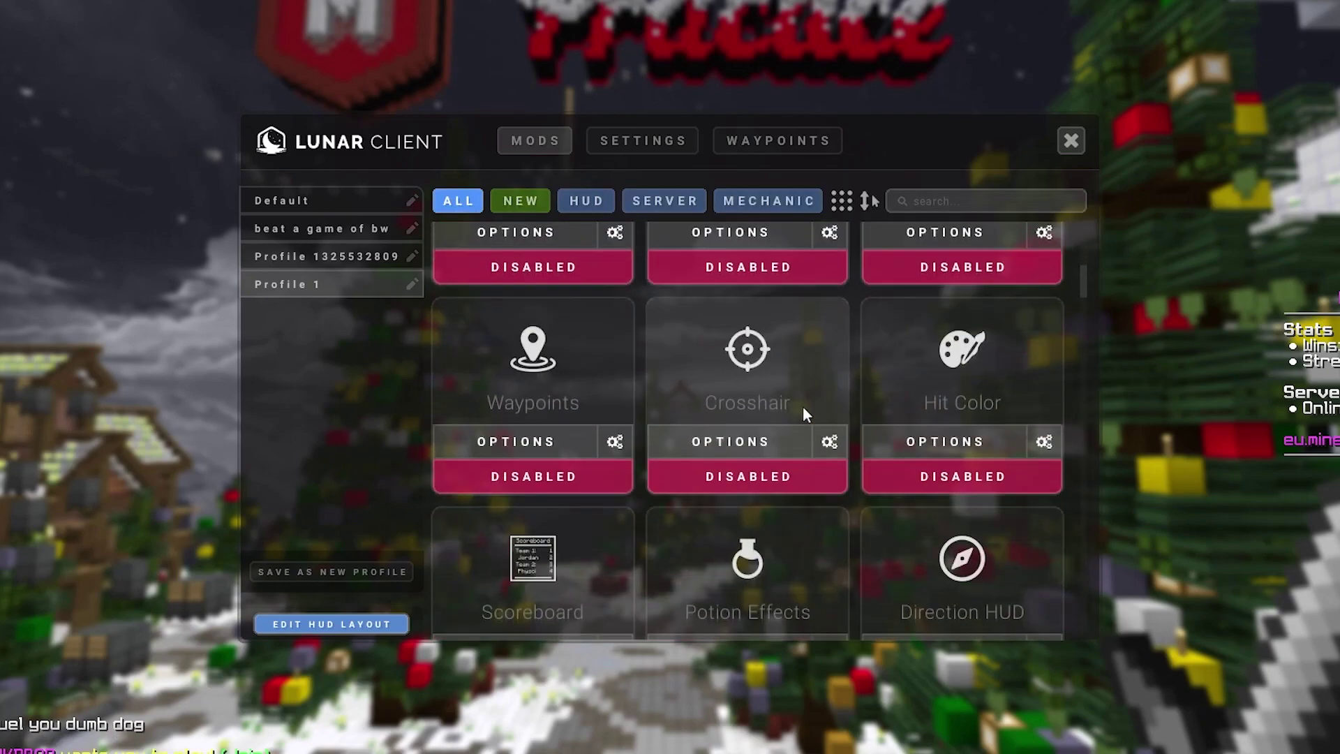
left_click(733, 445)
scroll(744, 563, "down", 2)
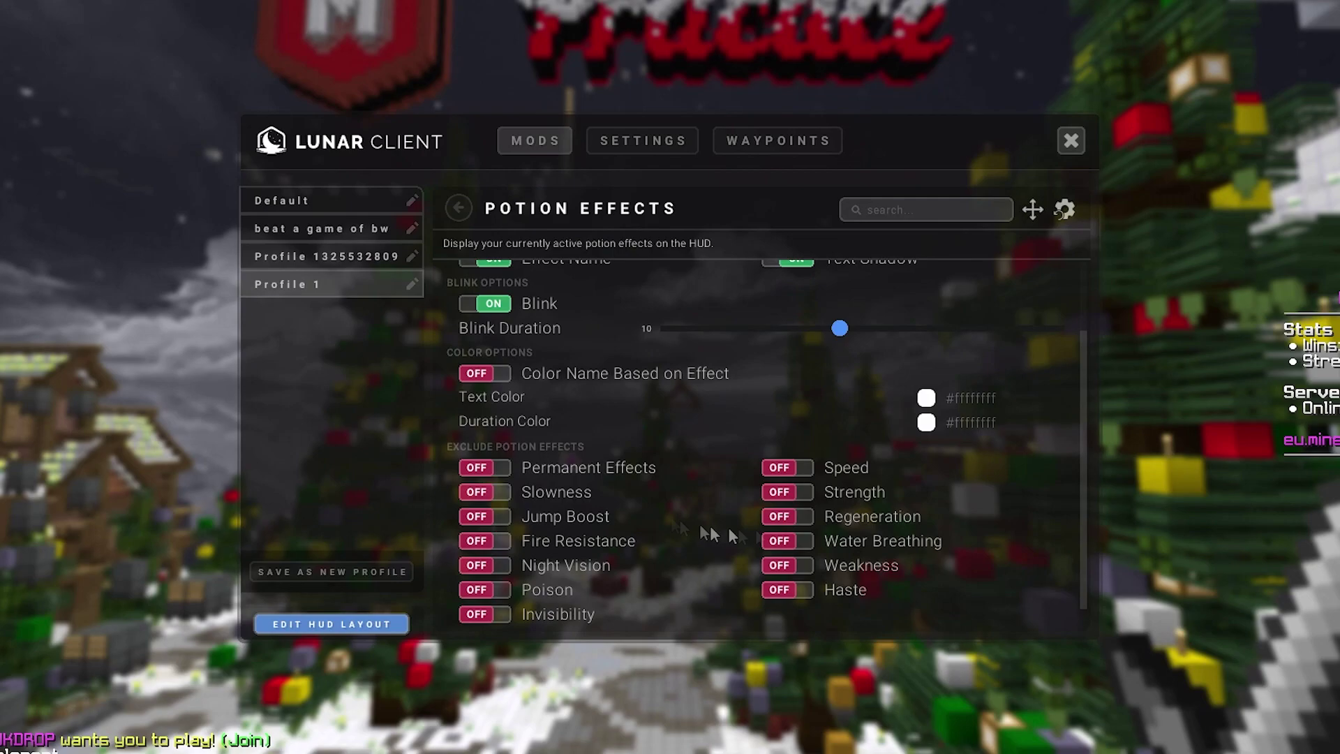
scroll(829, 419, "down", 2)
scroll(827, 371, "up", 3)
left_click(458, 208)
left_click(550, 272)
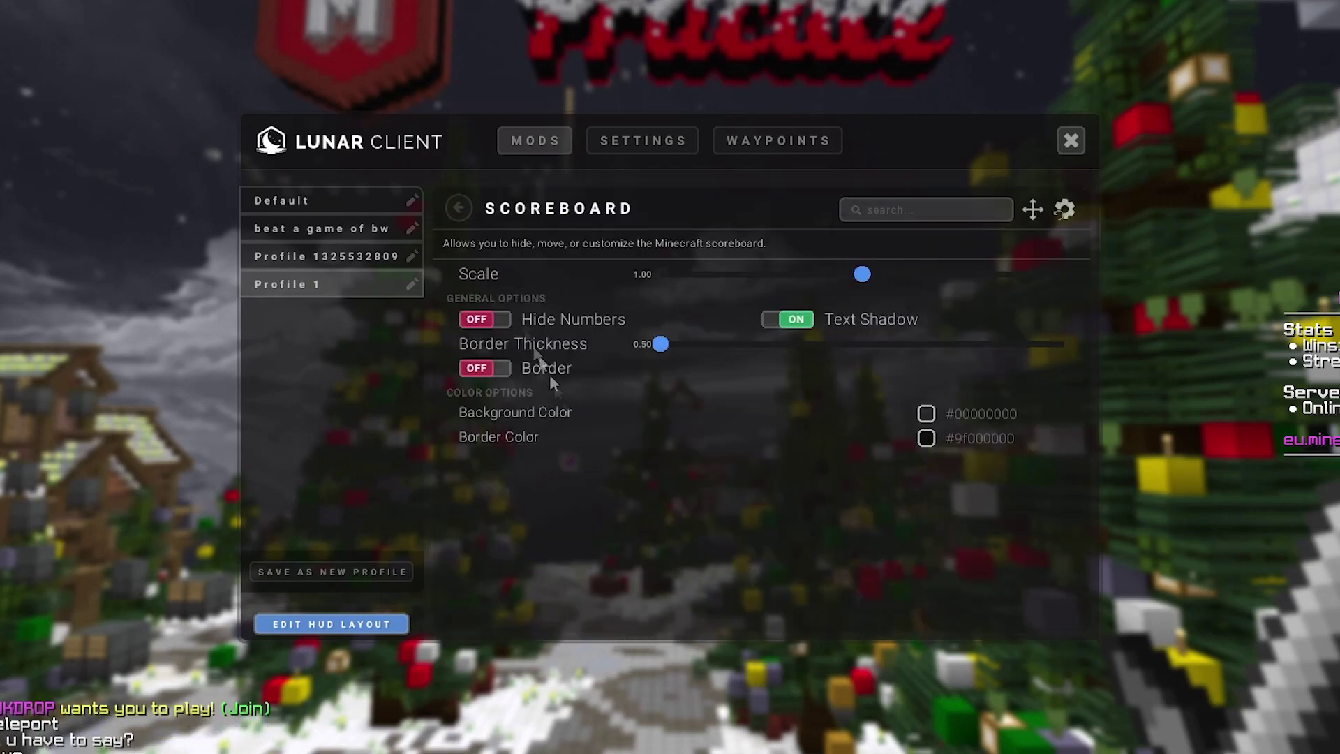
left_click(458, 208)
scroll(803, 407, "down", 3)
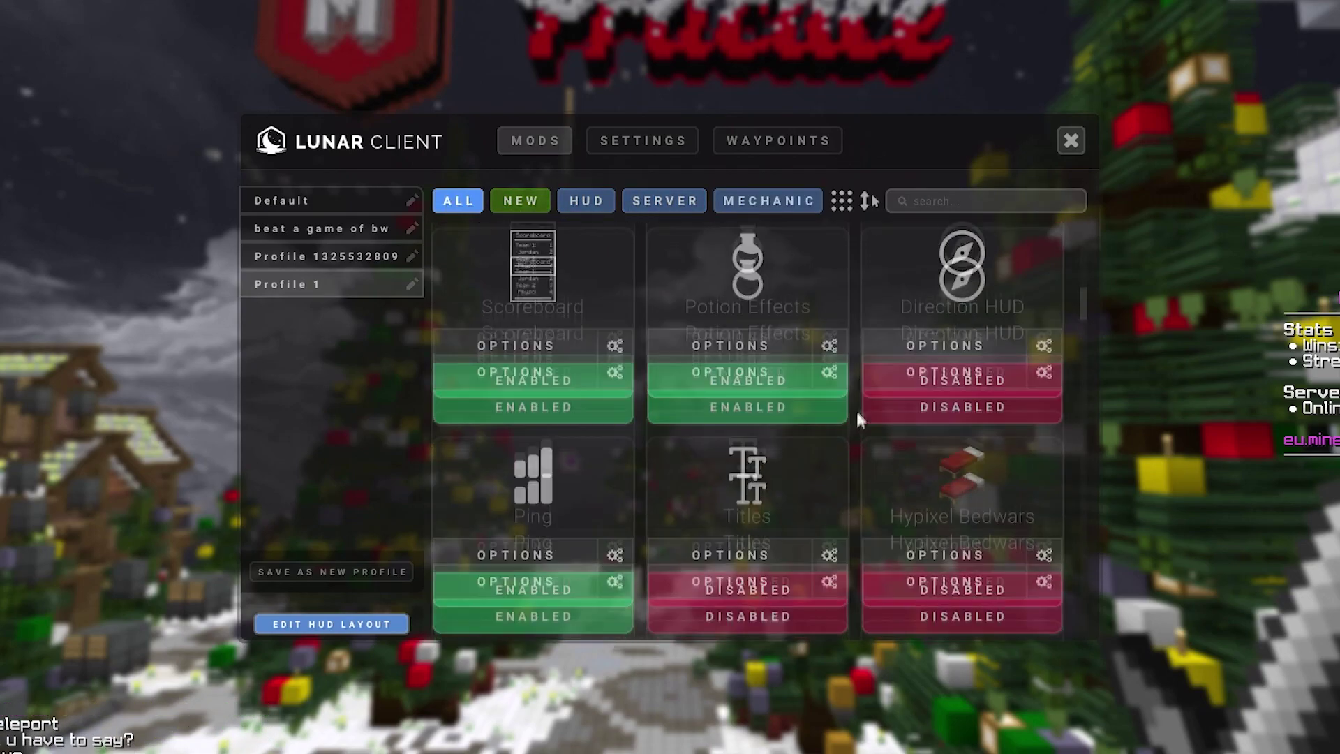
scroll(803, 406, "down", 2)
left_click(530, 224)
left_click(460, 207)
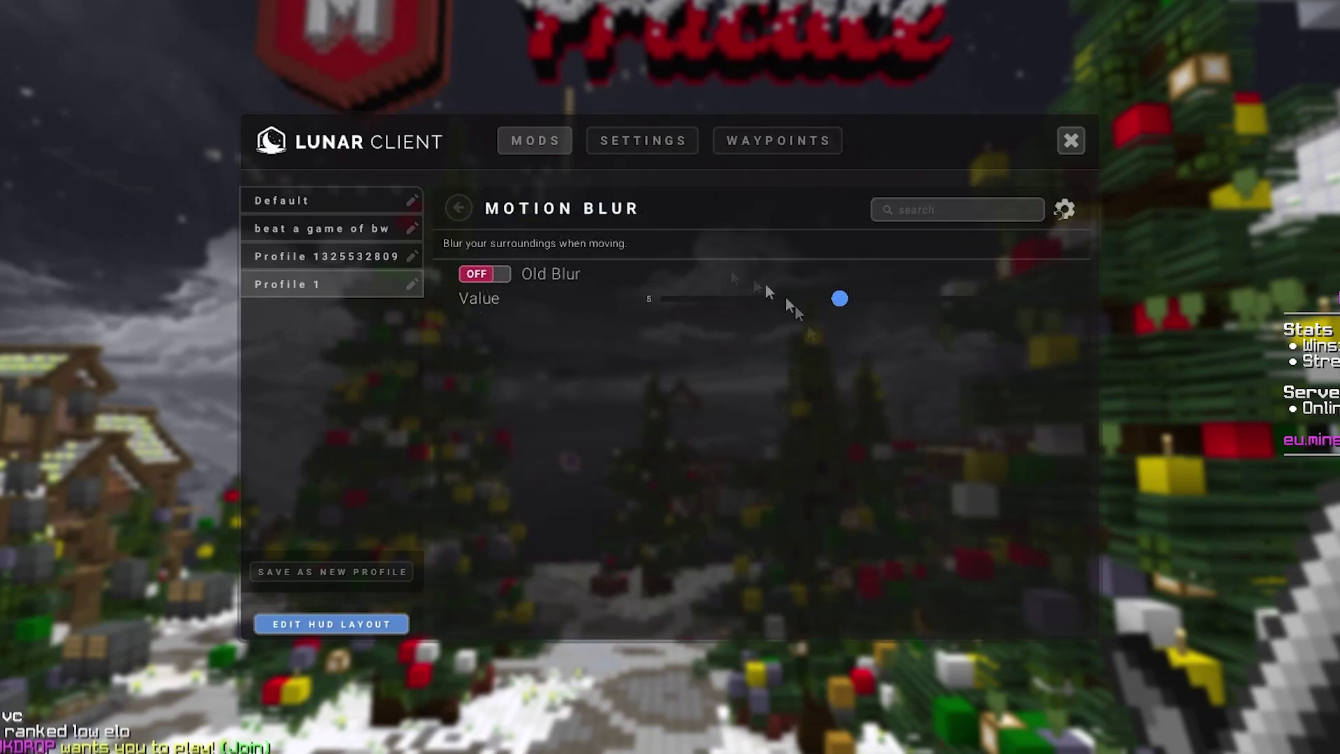
left_click(459, 207)
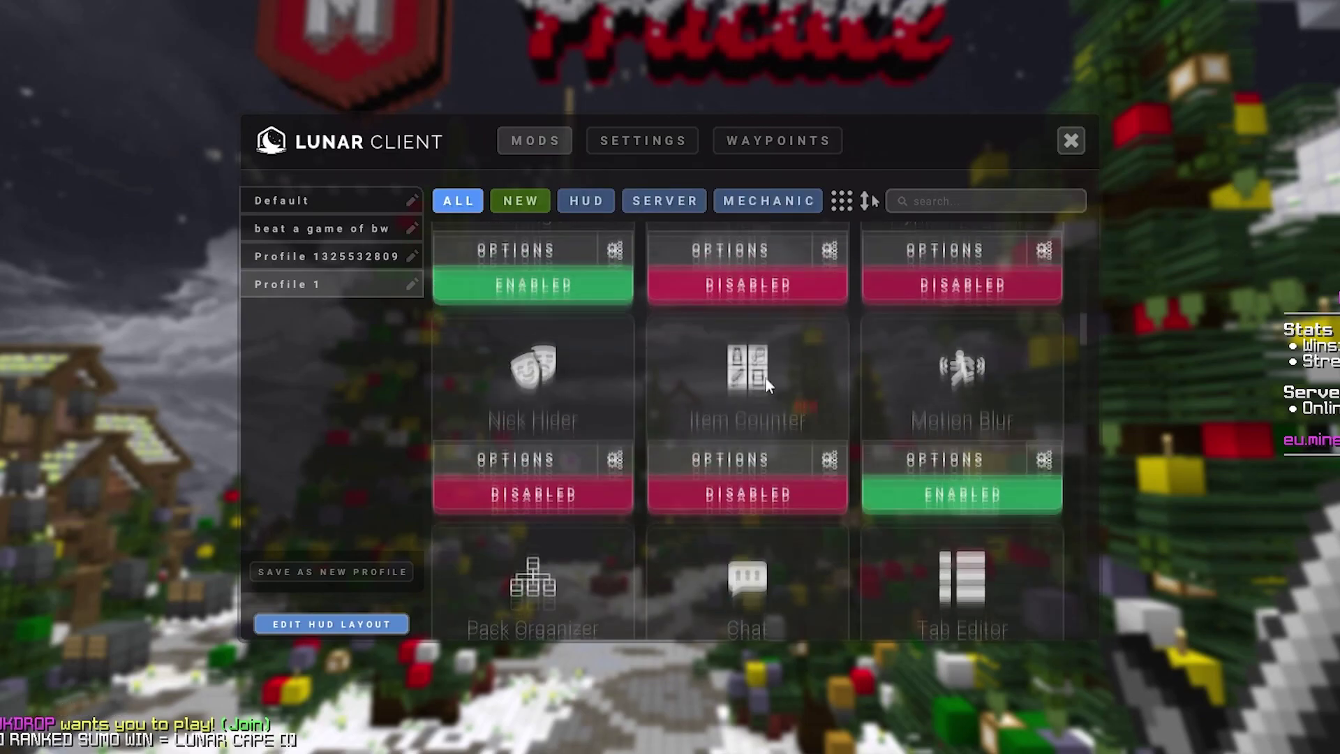
scroll(722, 419, "down", 3)
left_click(723, 511)
scroll(698, 514, "down", 1)
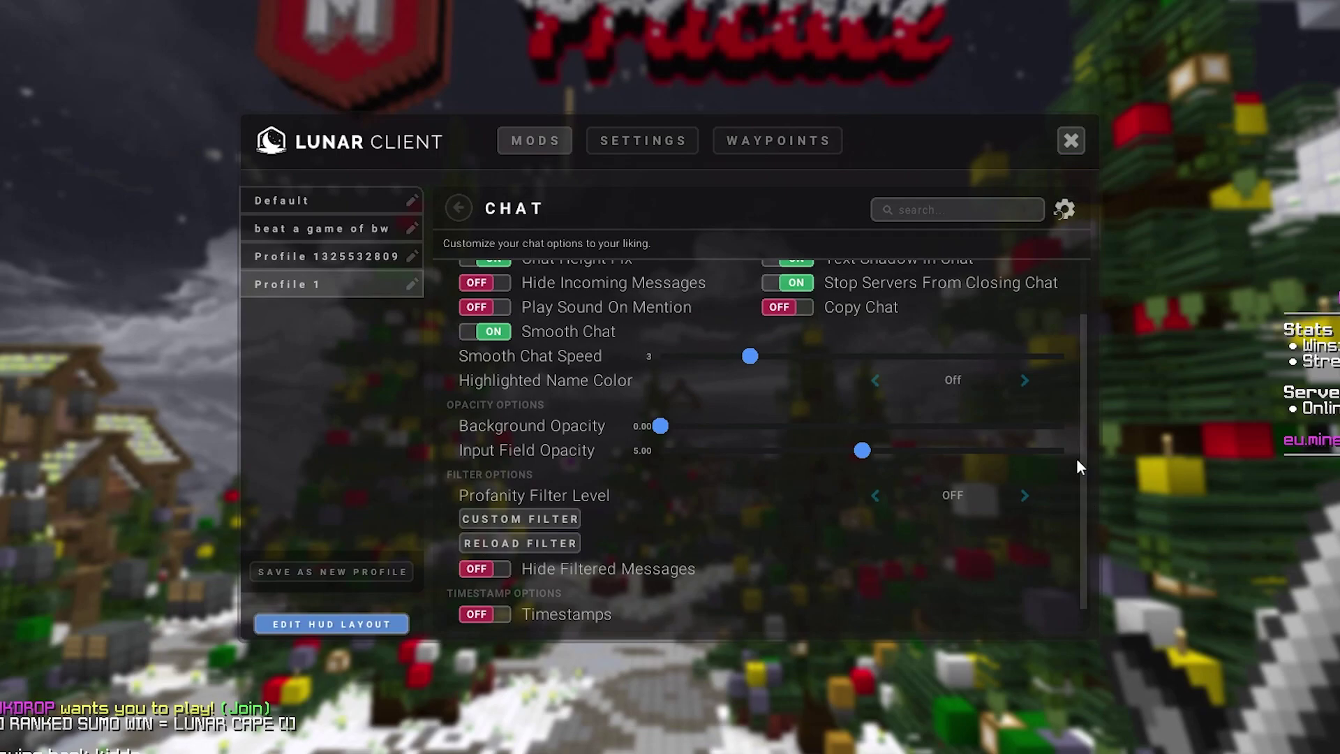
scroll(1076, 458, "up", 1)
left_click(458, 208)
left_click(515, 511)
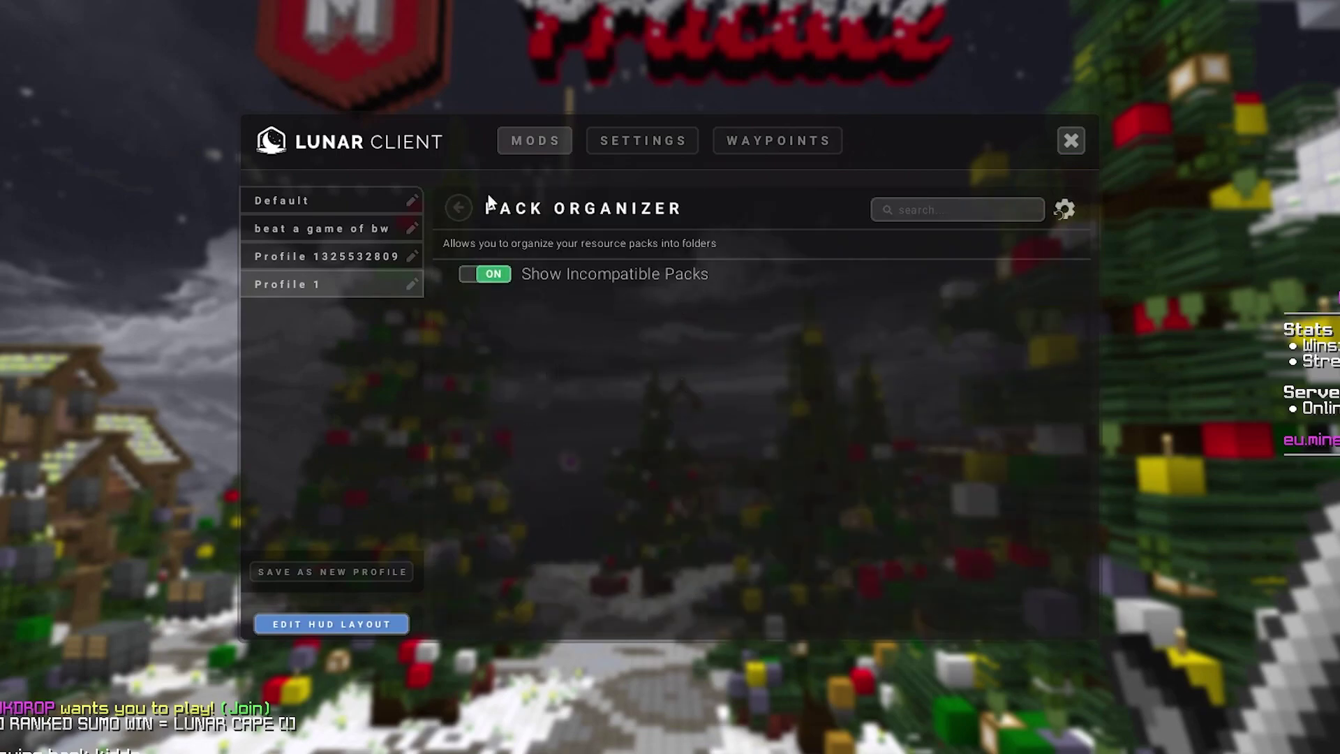
left_click(459, 208)
scroll(833, 419, "down", 2)
scroll(834, 419, "down", 1)
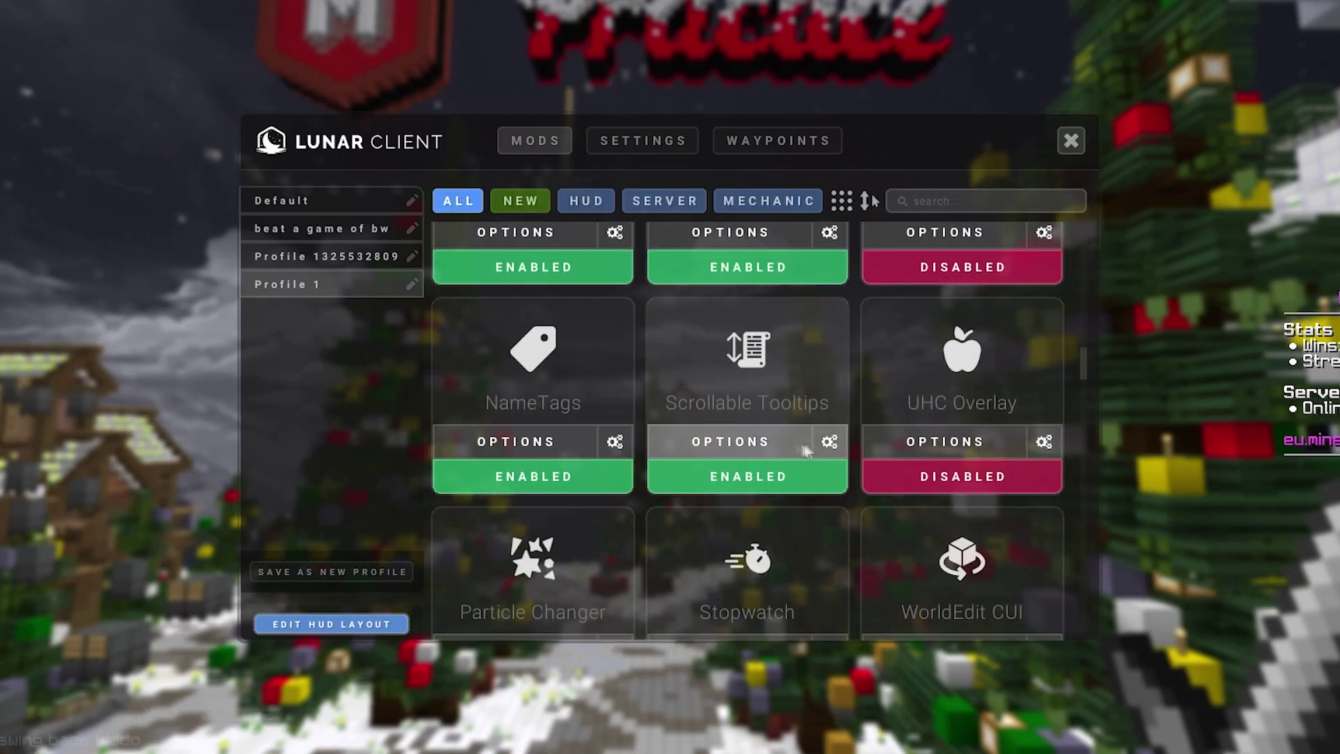
scroll(628, 419, "down", 2)
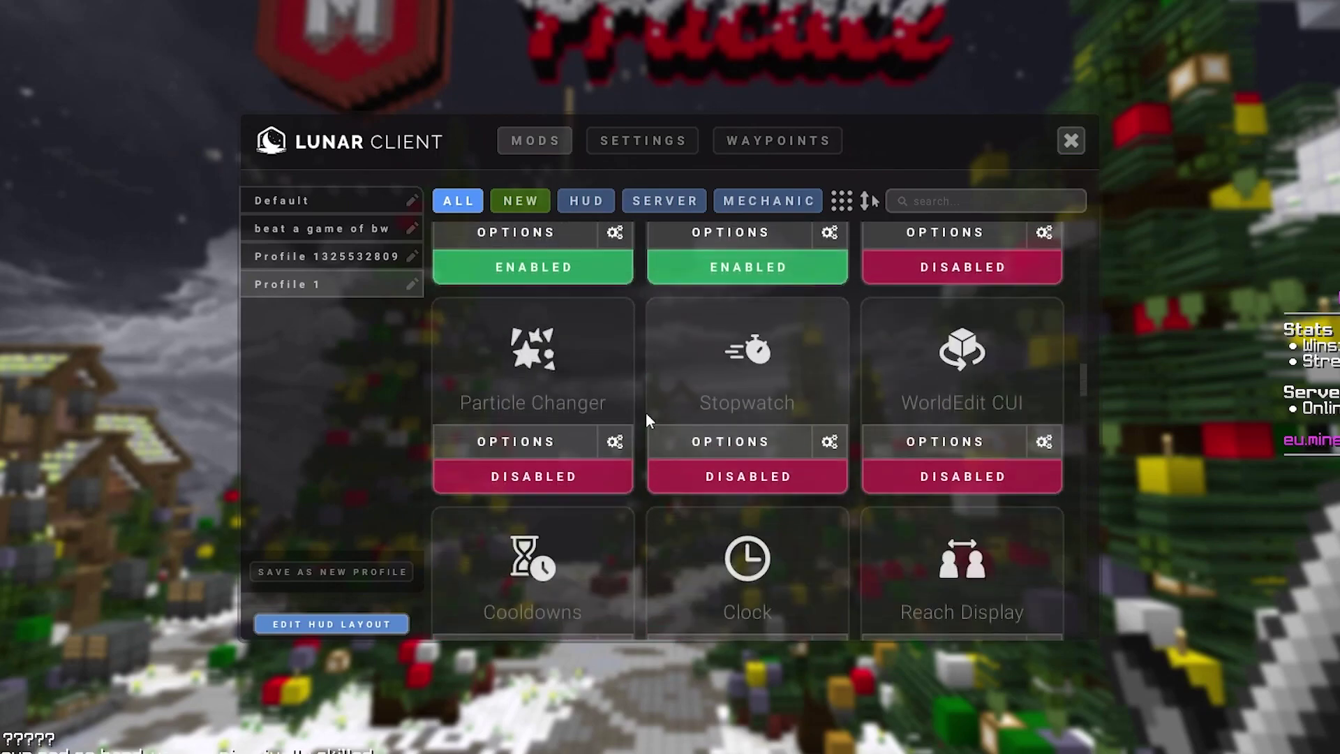
scroll(670, 429, "down", 2)
scroll(713, 450, "down", 2)
scroll(720, 450, "down", 2)
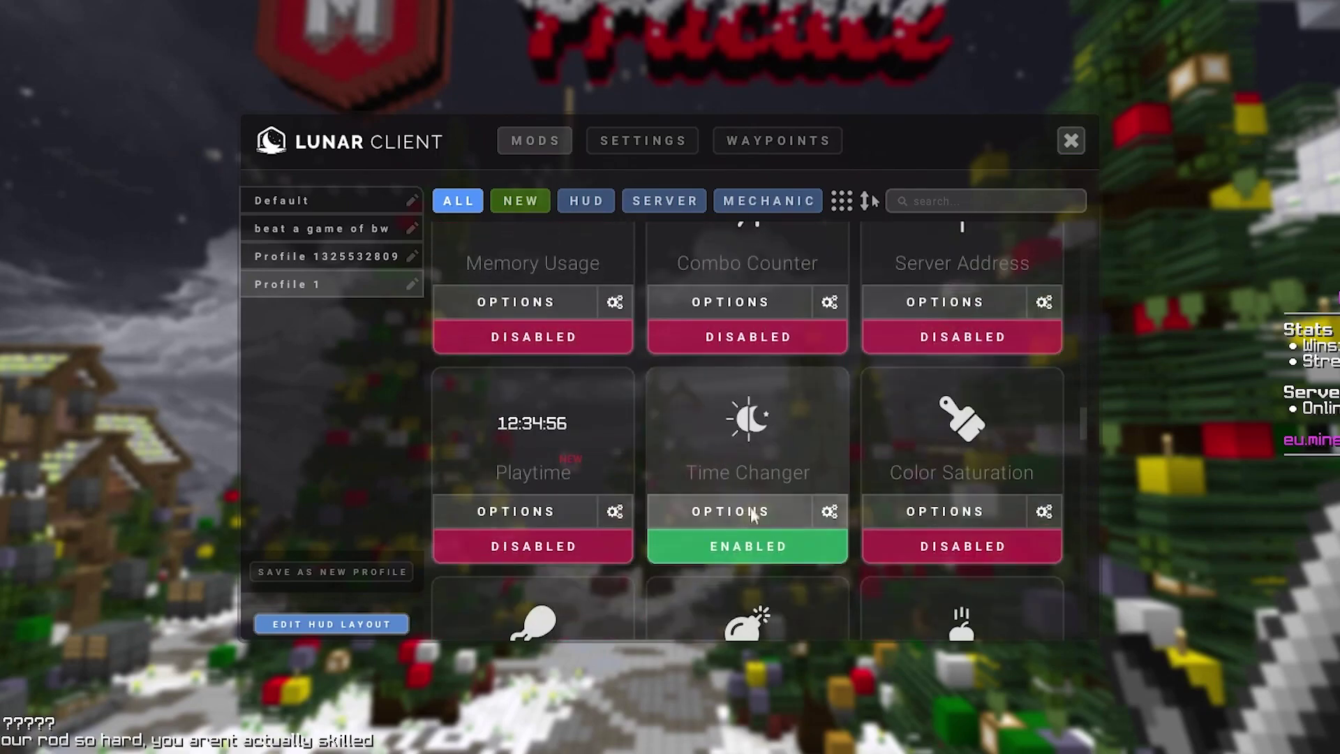
scroll(751, 507, "down", 1)
scroll(777, 331, "down", 2)
scroll(754, 397, "down", 2)
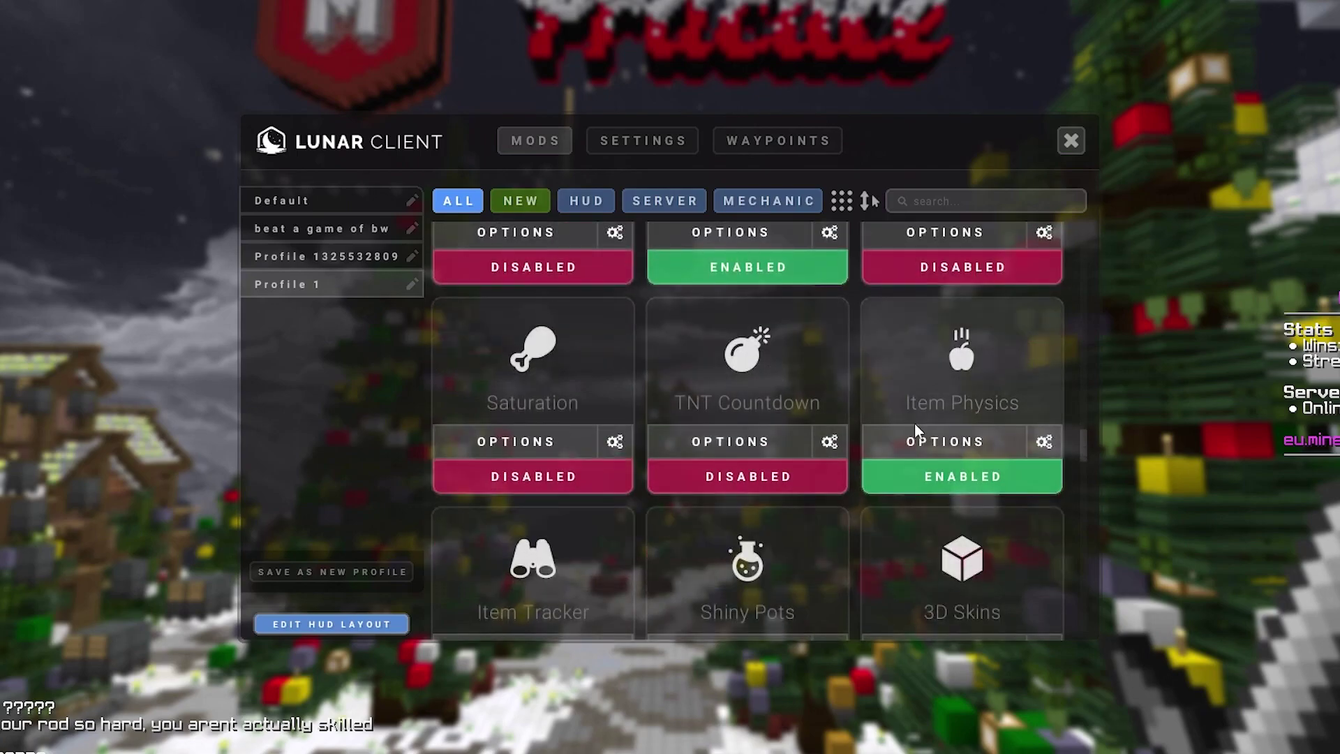
scroll(914, 422, "down", 2)
scroll(893, 423, "down", 1)
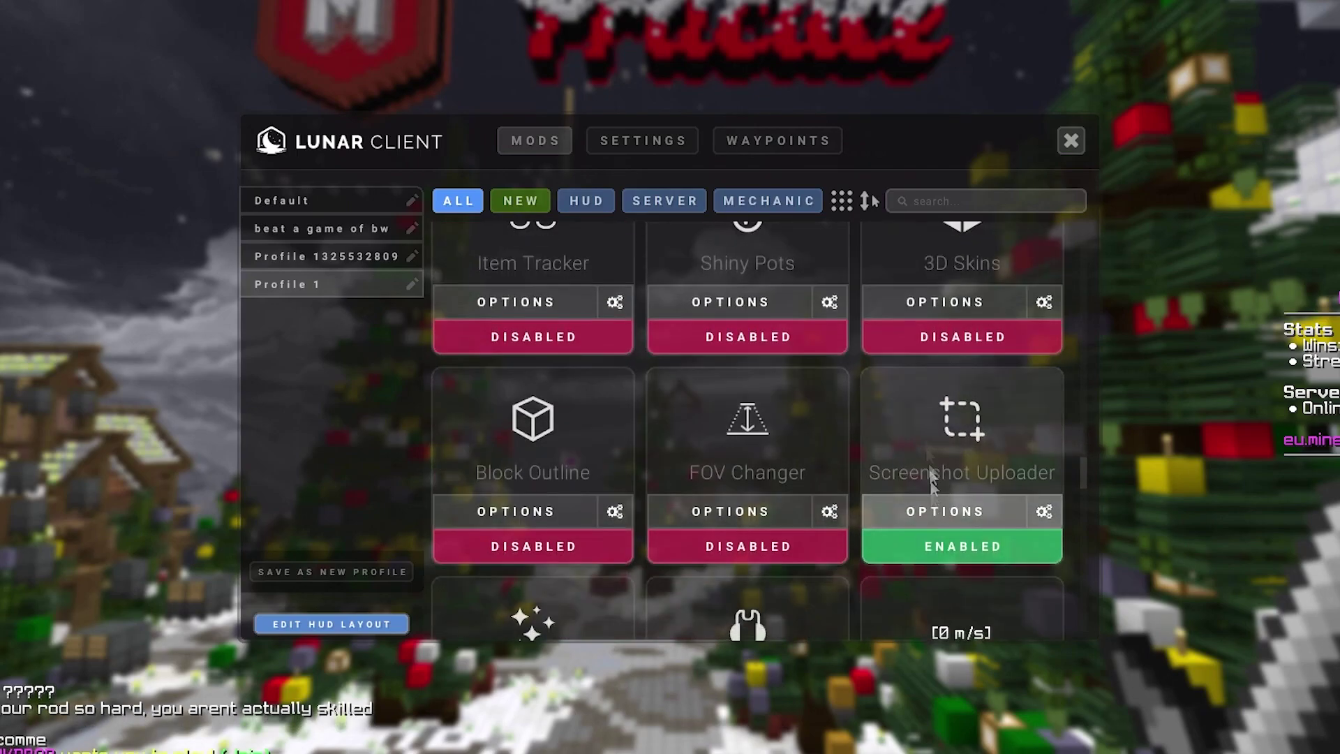
scroll(951, 405, "down", 2)
scroll(973, 366, "down", 1)
scroll(942, 351, "down", 1)
scroll(795, 378, "down", 1)
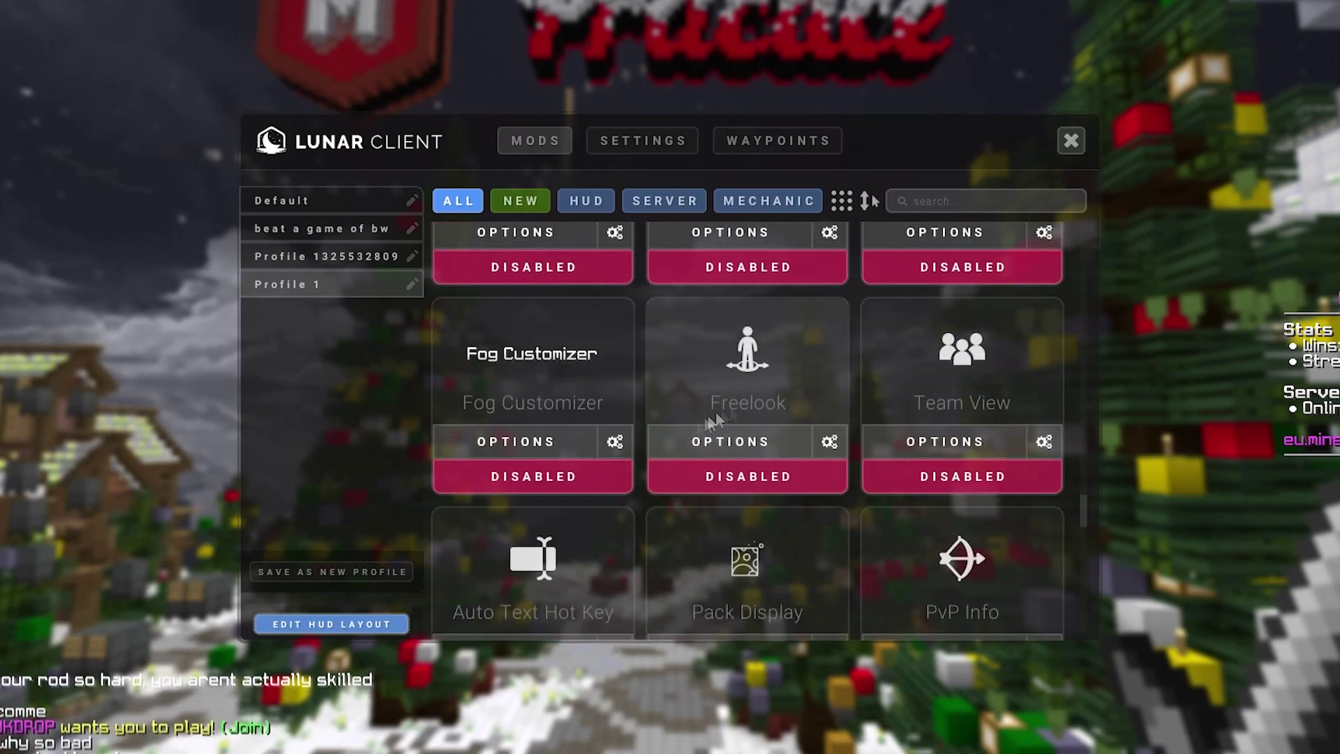
scroll(723, 419, "down", 1)
scroll(736, 485, "down", 1)
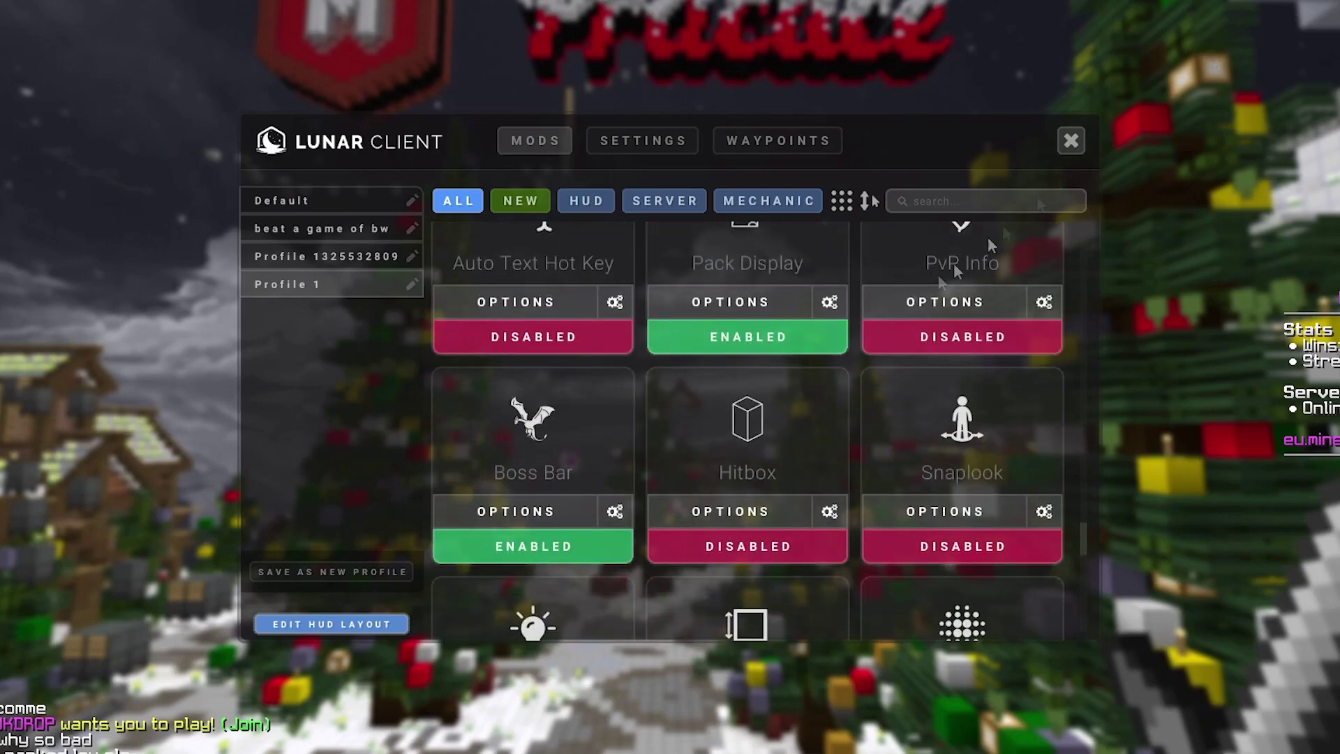
scroll(736, 461, "up", 1)
left_click(729, 434)
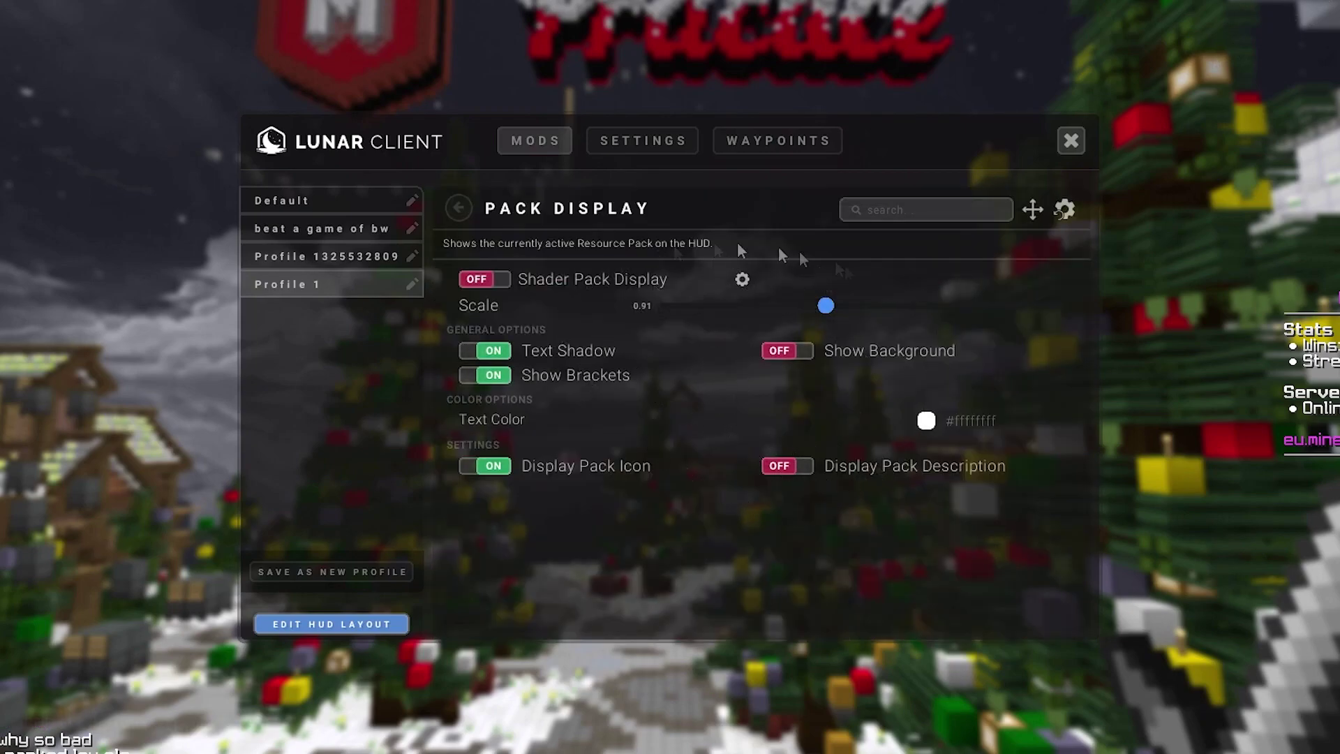
left_click(458, 207)
scroll(648, 440, "down", 1)
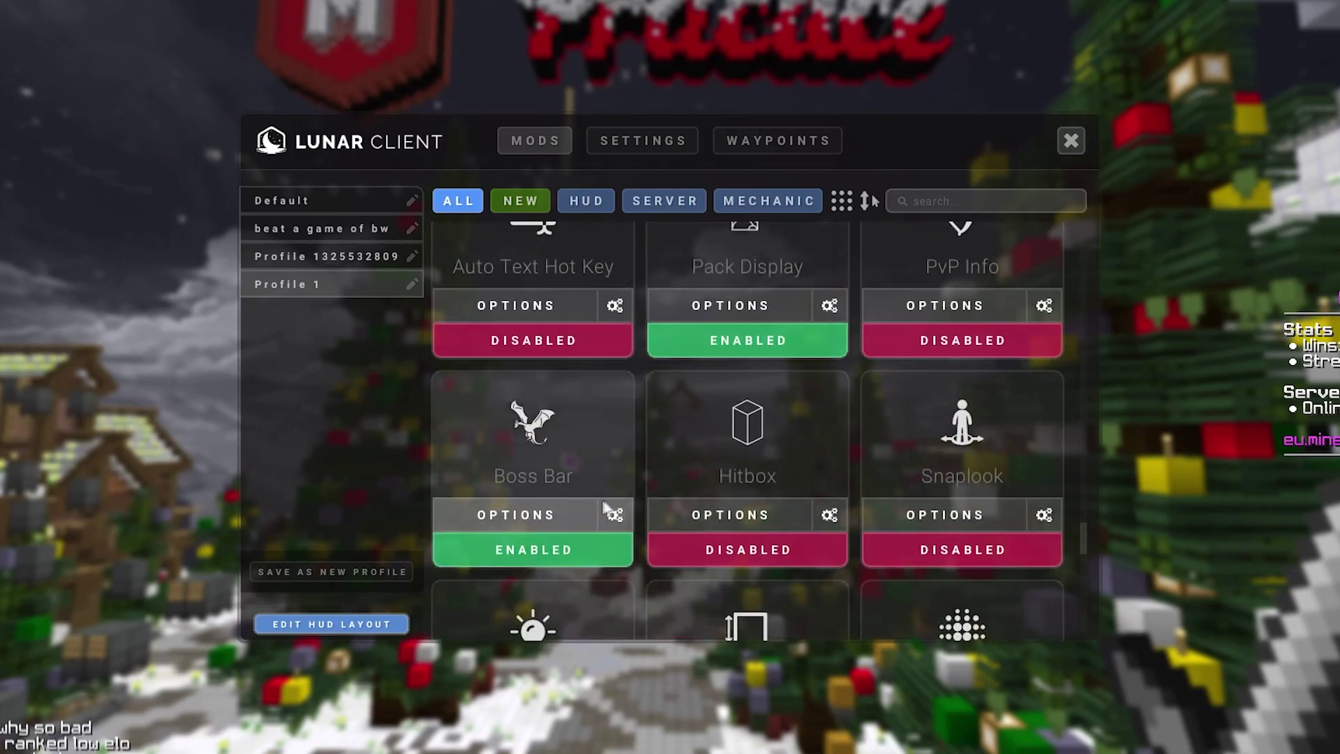
scroll(587, 495, "down", 2)
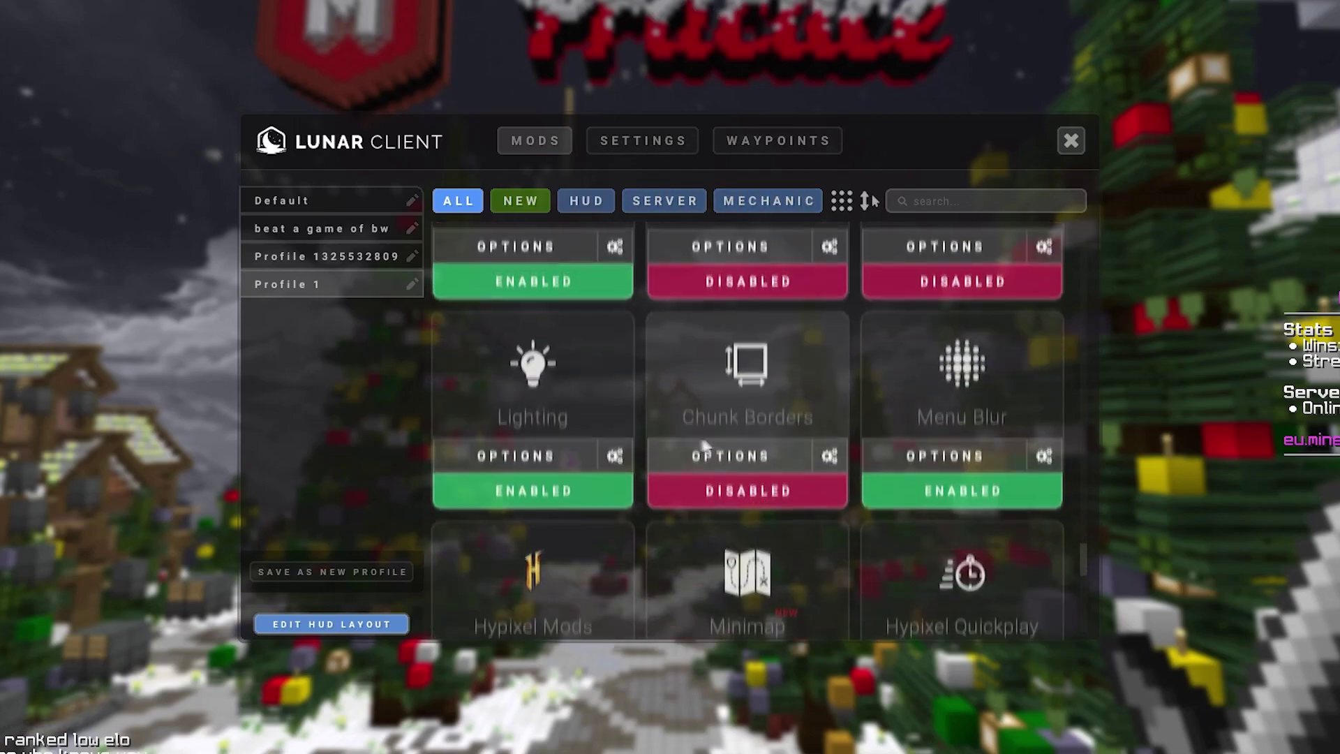
scroll(534, 420, "down", 1)
scroll(527, 406, "down", 2)
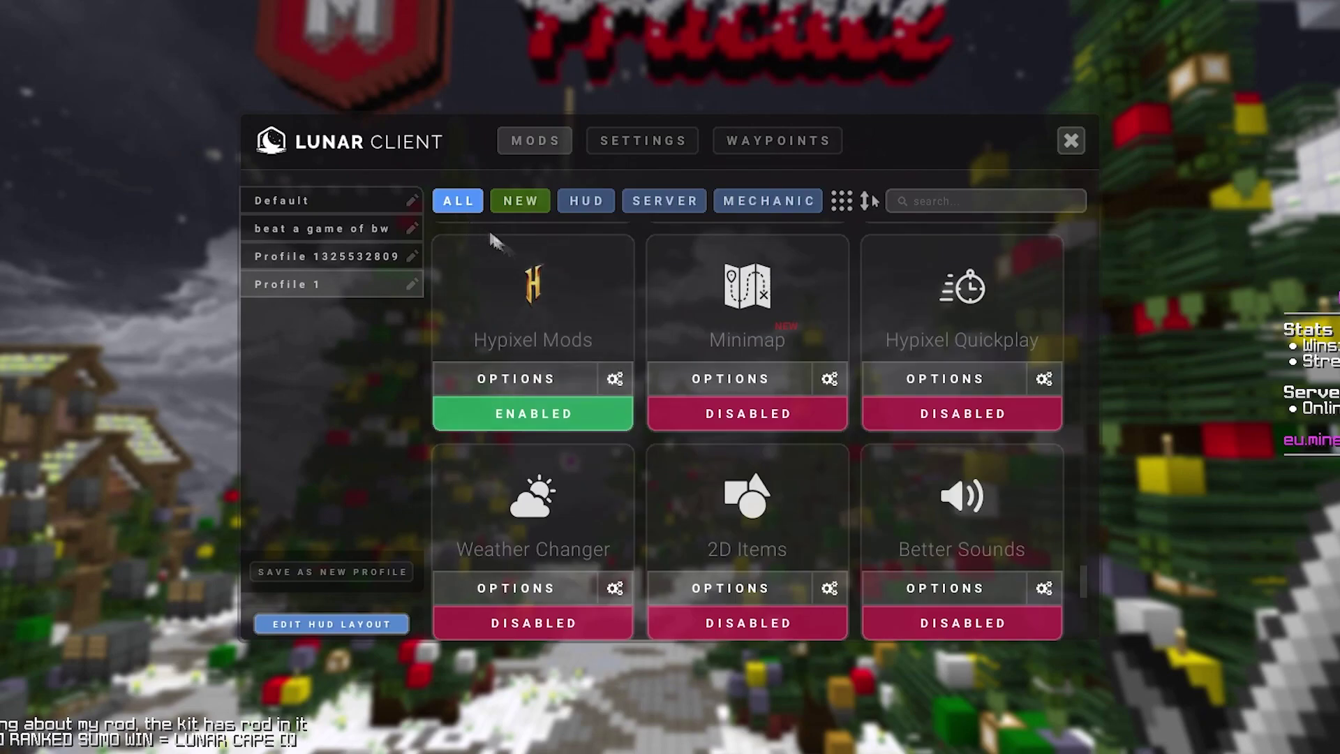
scroll(685, 436, "down", 2)
scroll(688, 457, "down", 5)
scroll(688, 457, "down", 2)
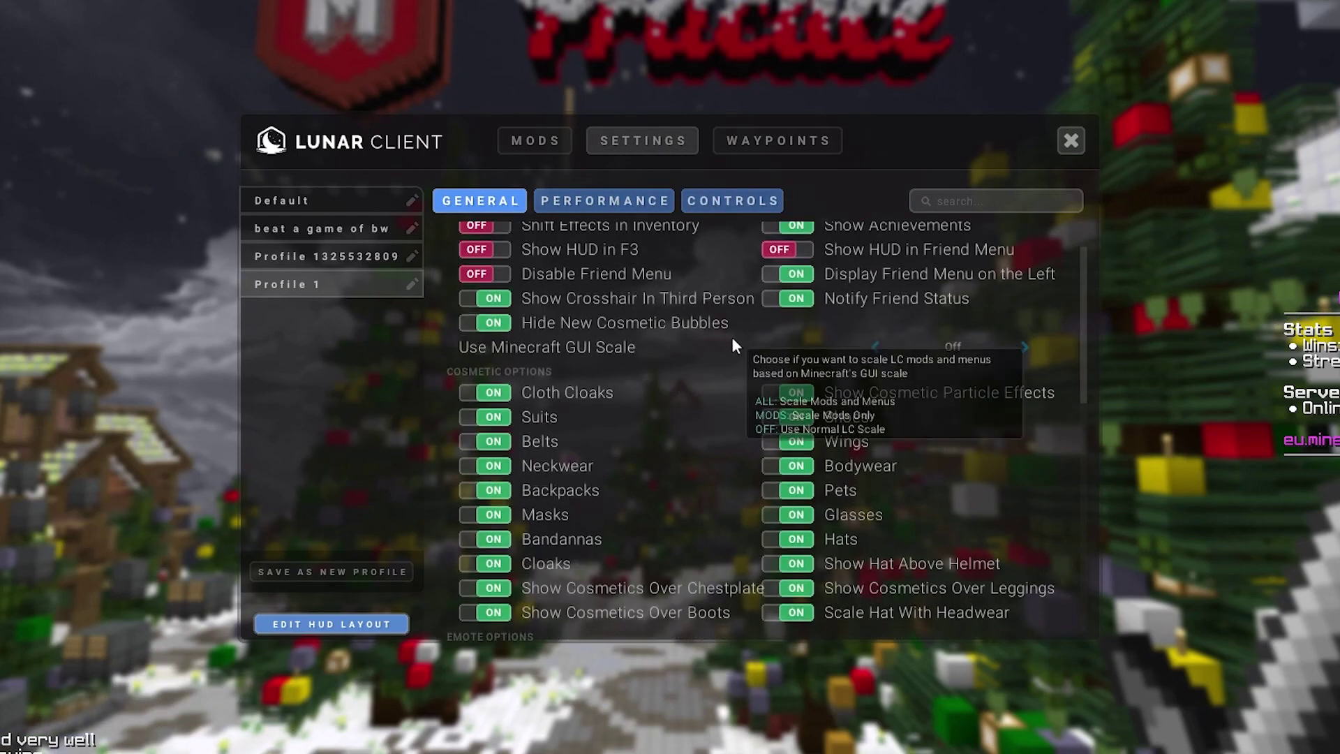
scroll(743, 347, "down", 2)
scroll(748, 353, "down", 1)
scroll(749, 357, "down", 3)
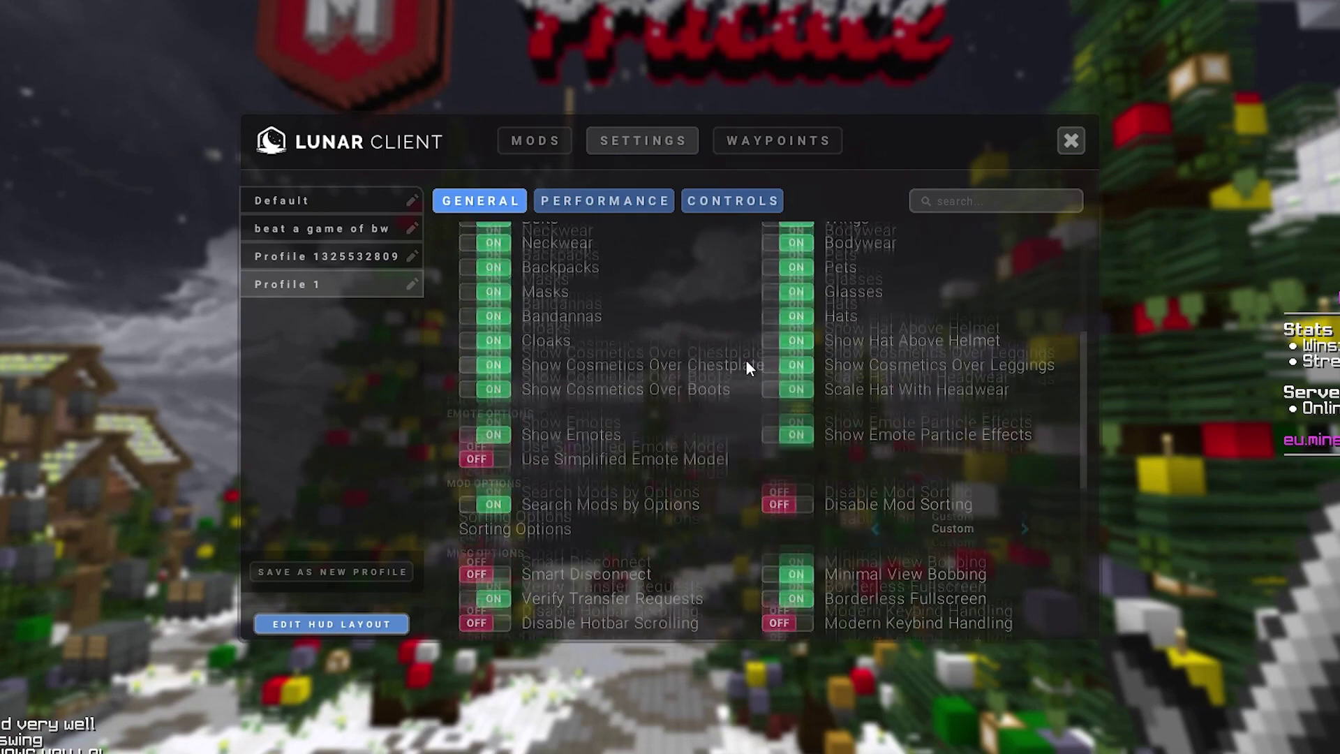
scroll(746, 360, "down", 2)
scroll(746, 360, "down", 2)
scroll(746, 359, "down", 2)
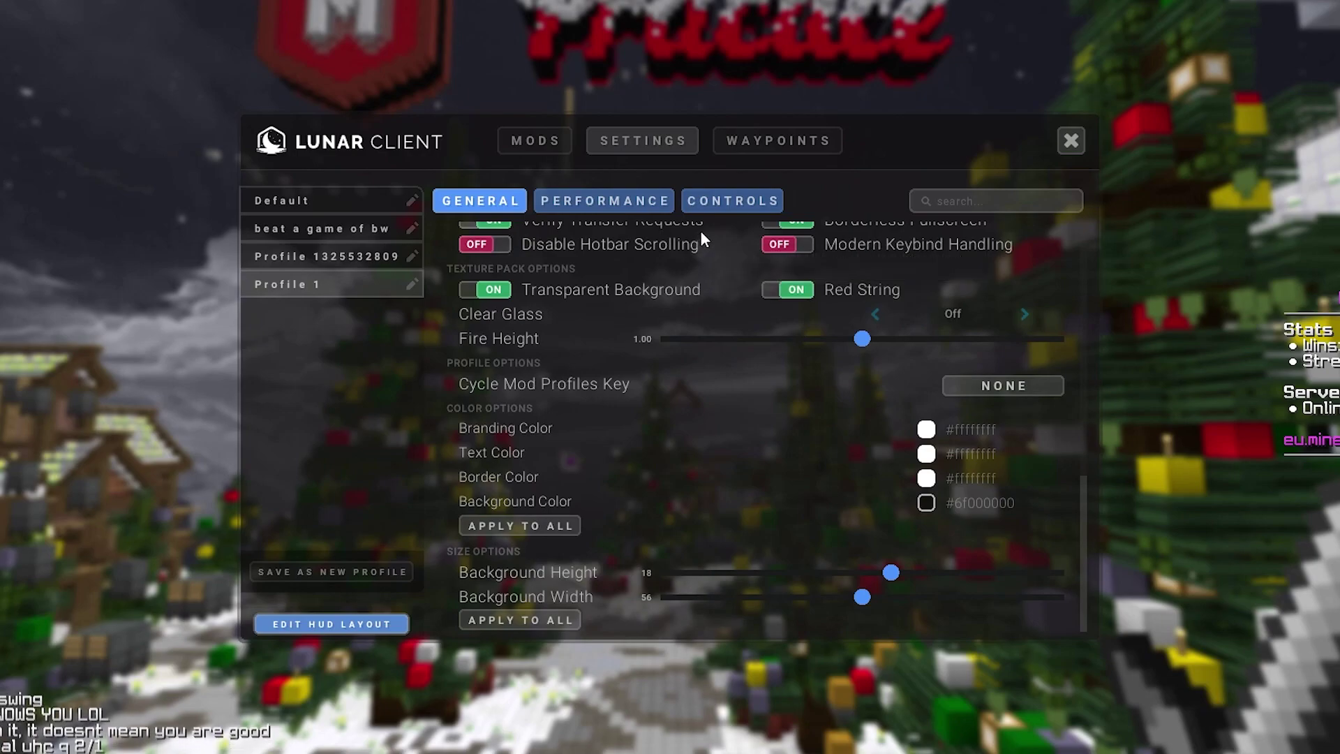
Check the client's Performance settings, then close the menu and resume gameplay.
left_click(658, 200)
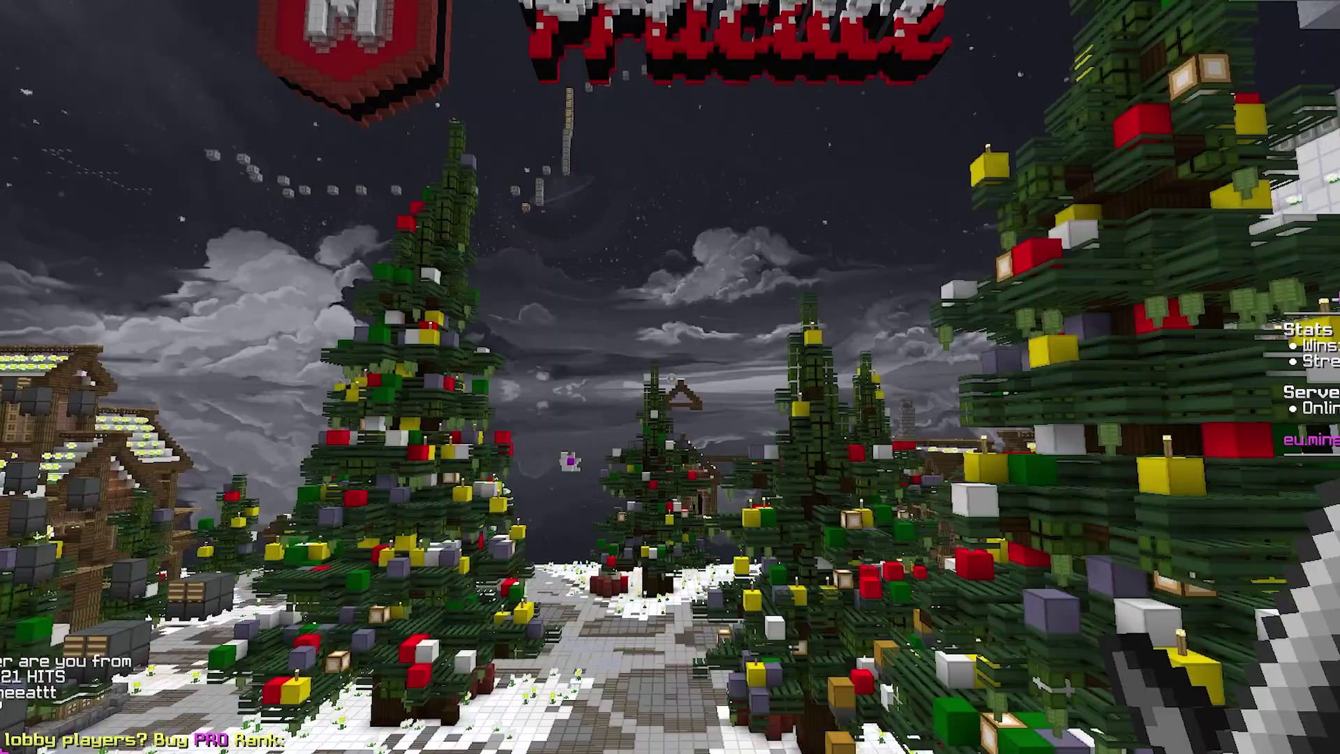
key("F5")
key("F5")
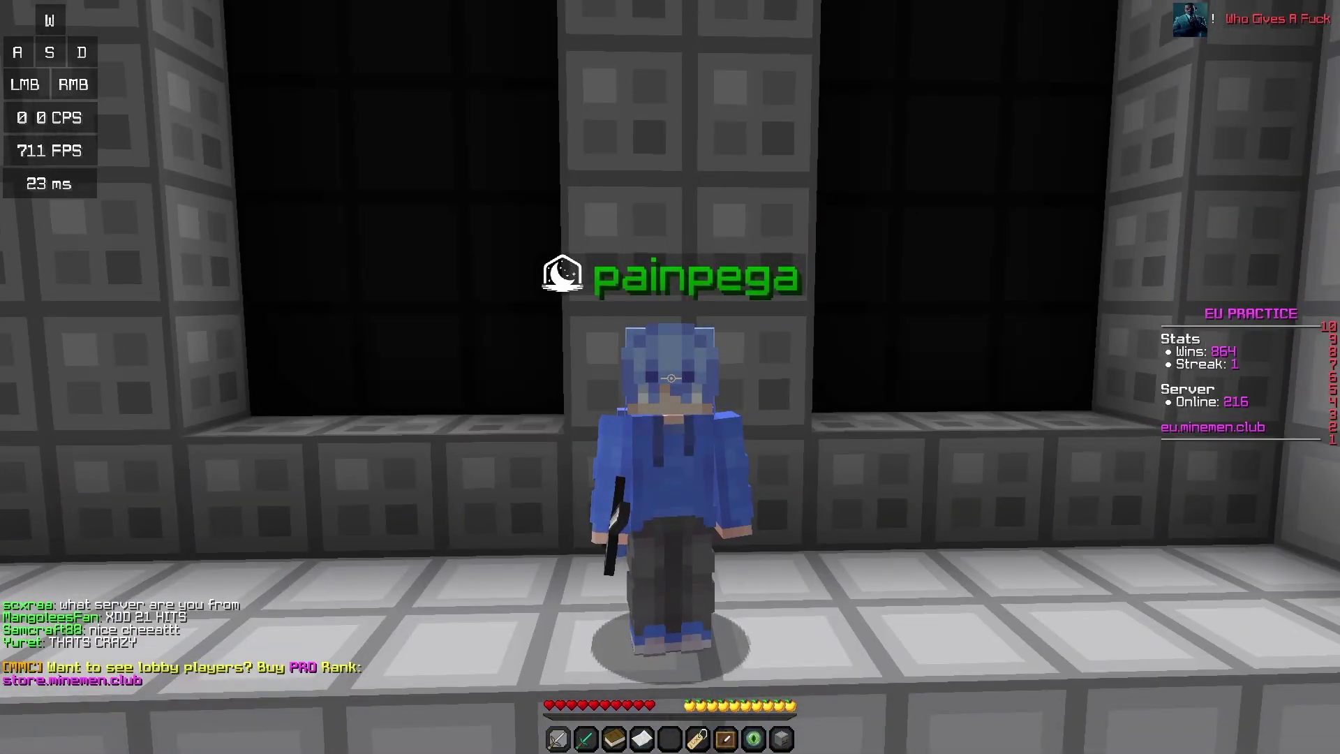
Switch to OBS Studio and open its Settings window.
key("alt+Tab")
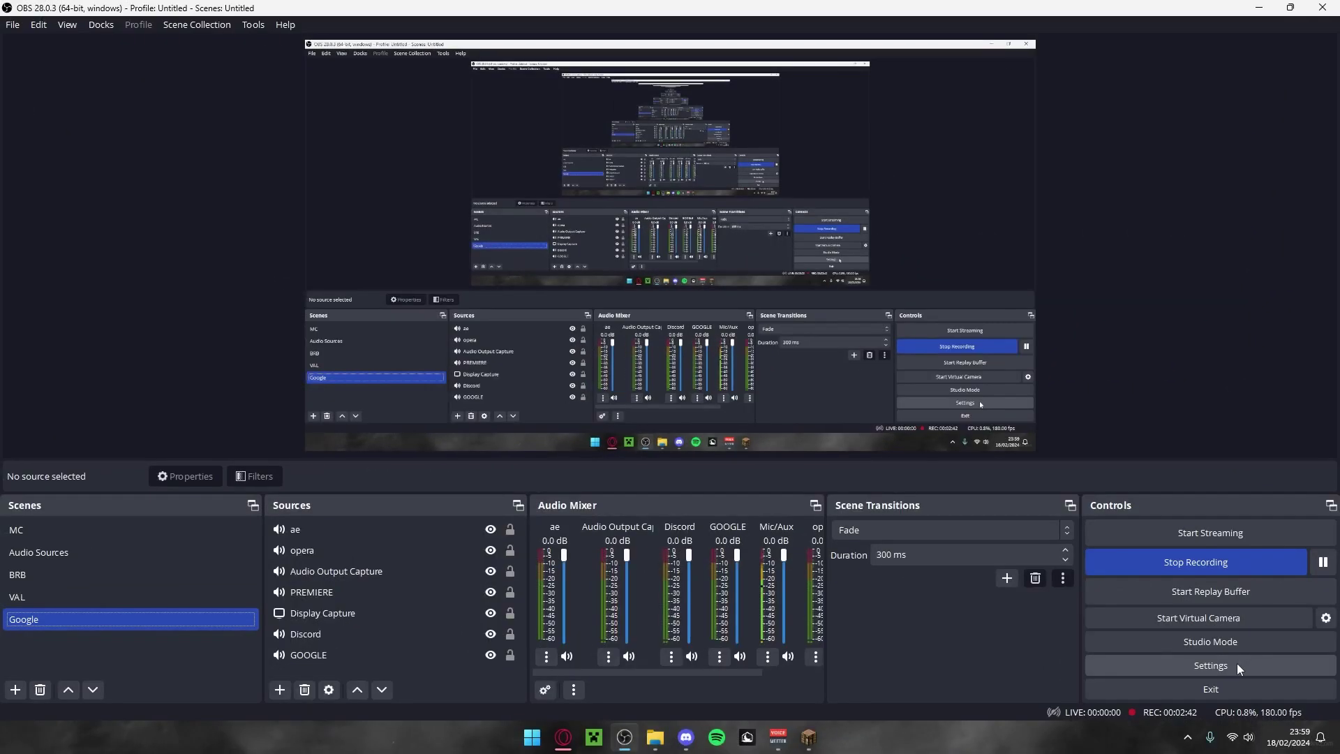
left_click(1236, 662)
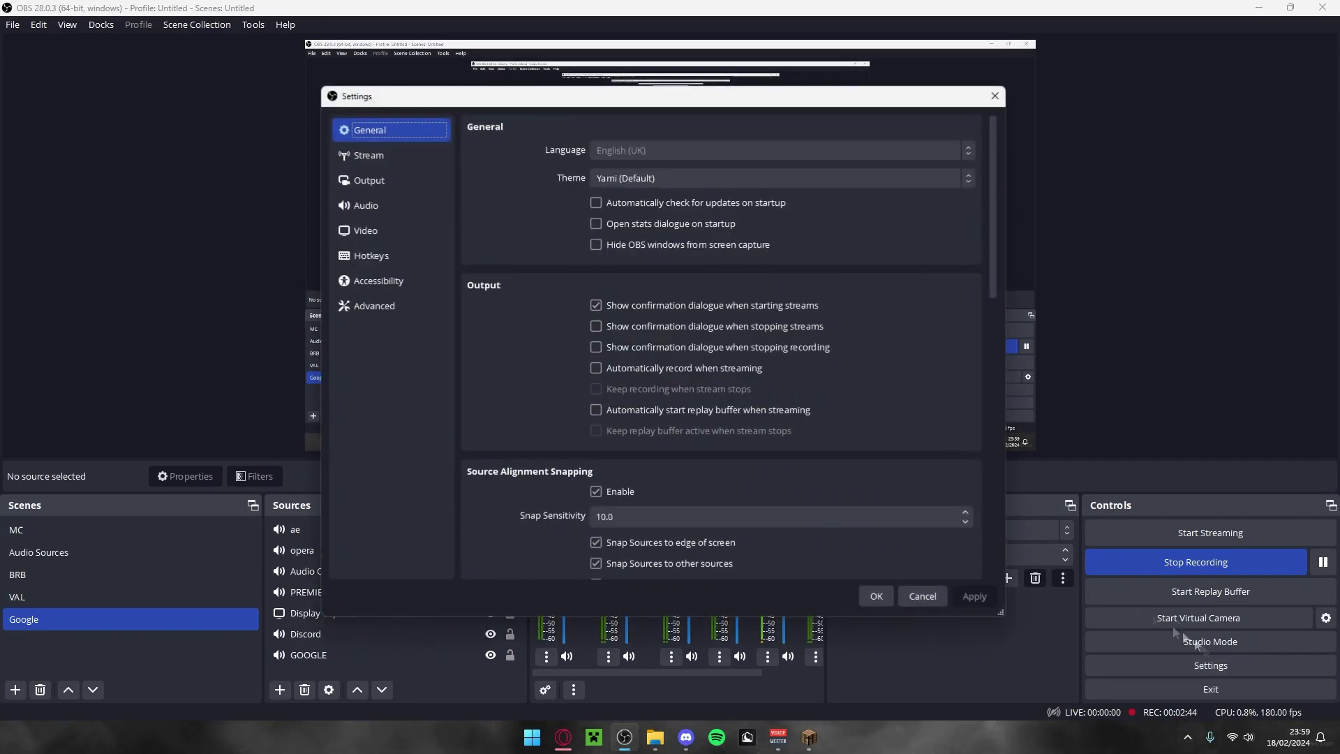
left_click(400, 233)
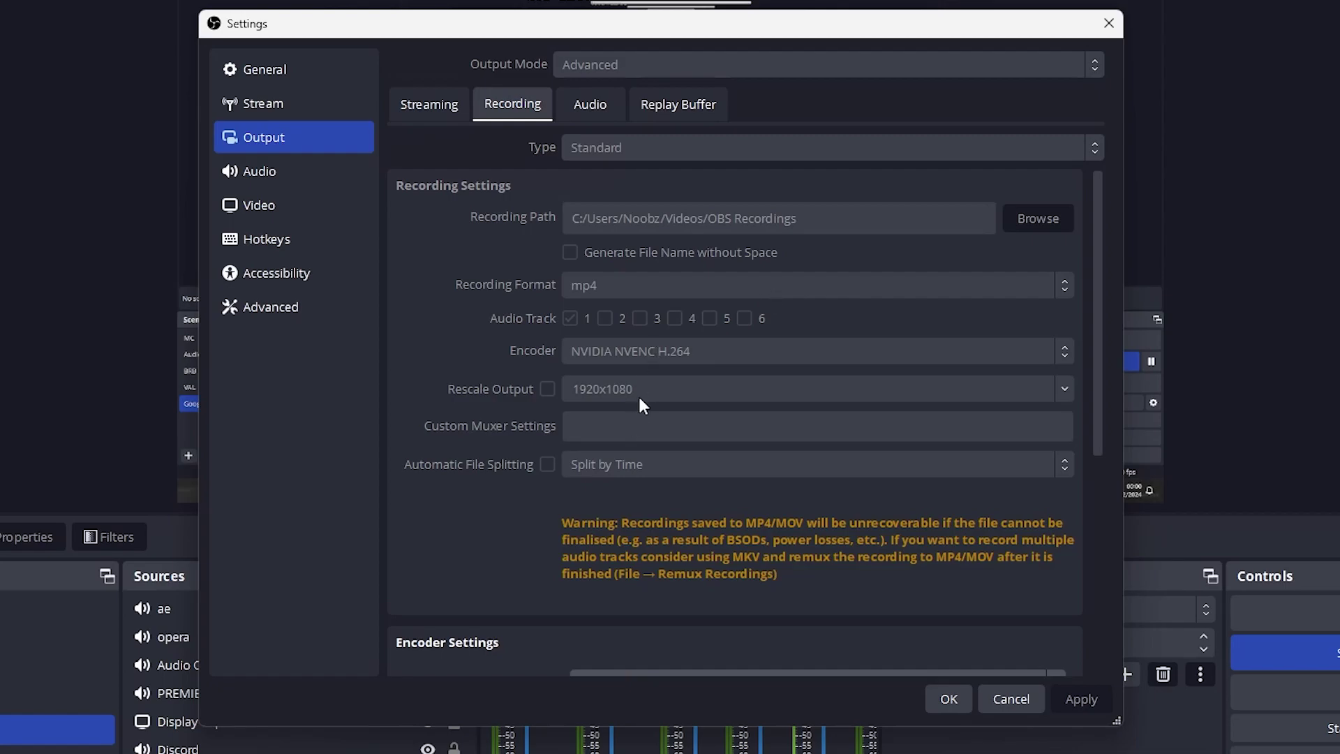
scroll(607, 395, "down", 1)
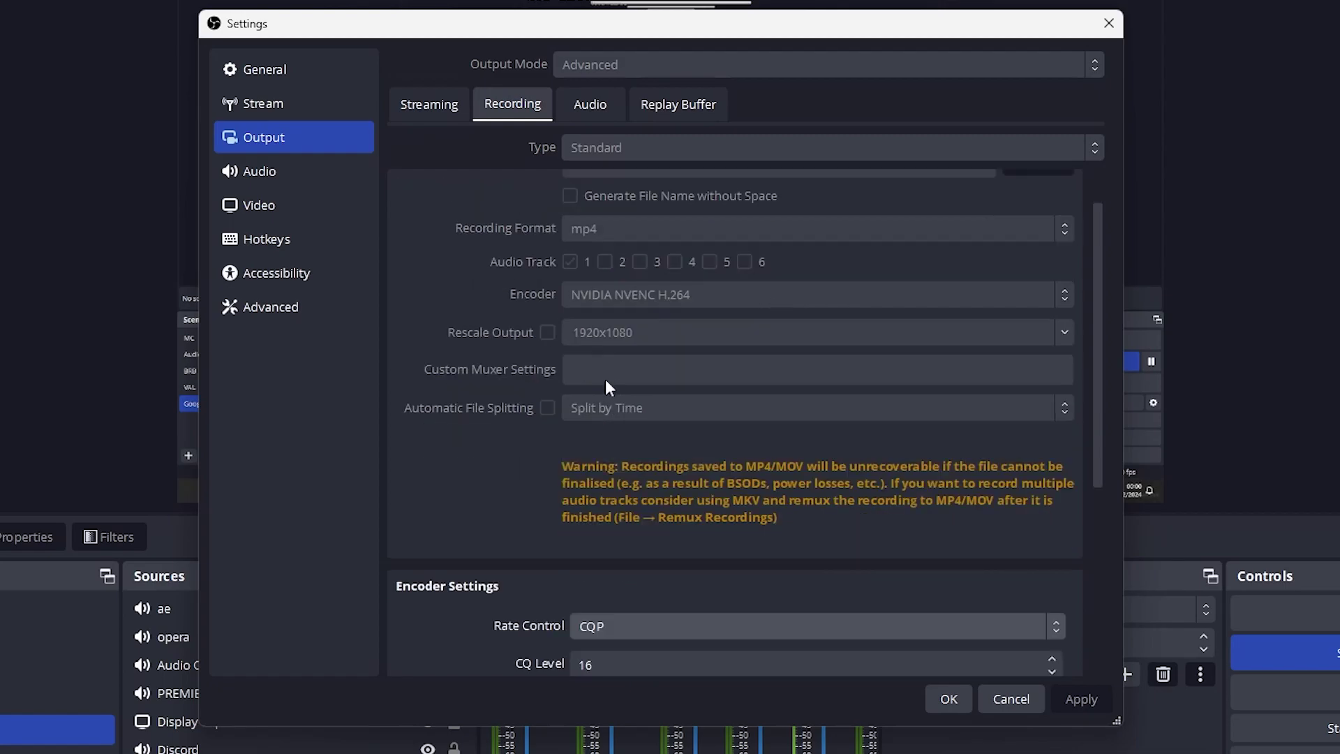
scroll(605, 379, "up", 1)
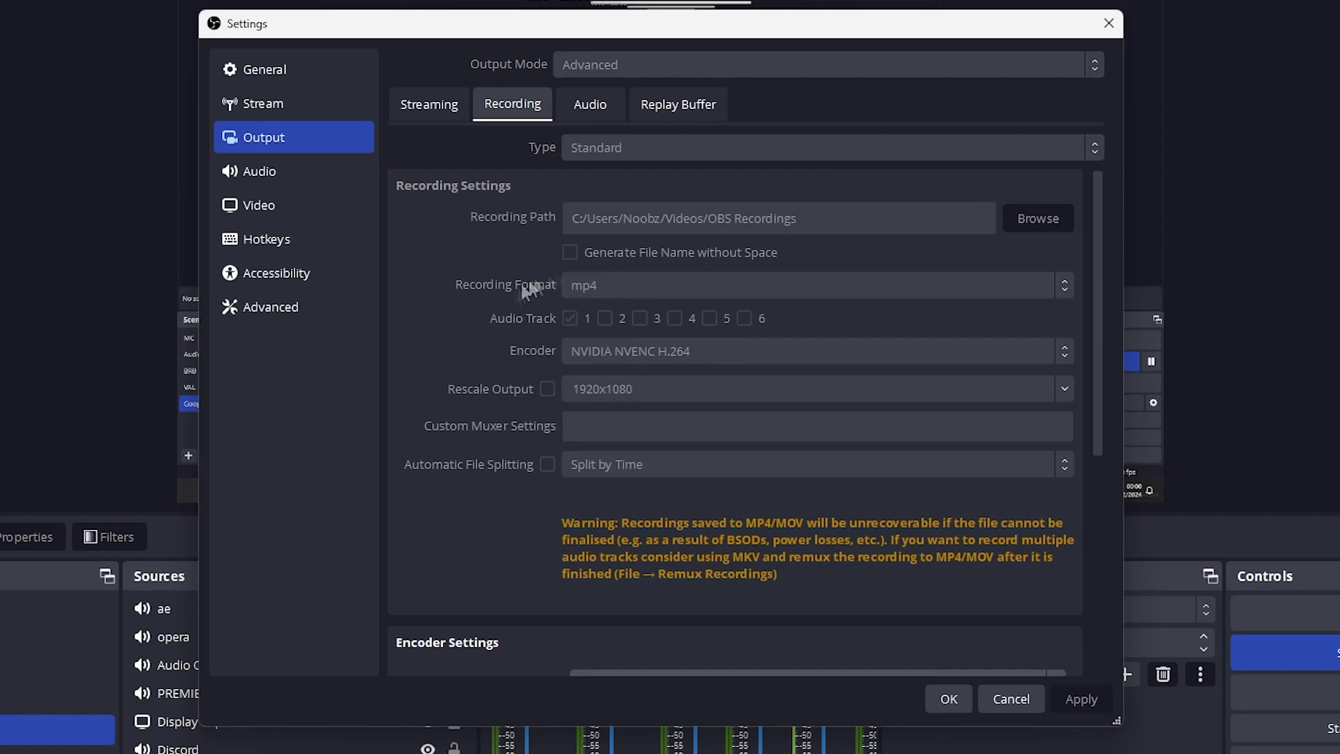
scroll(597, 298, "down", 3)
scroll(606, 288, "down", 3)
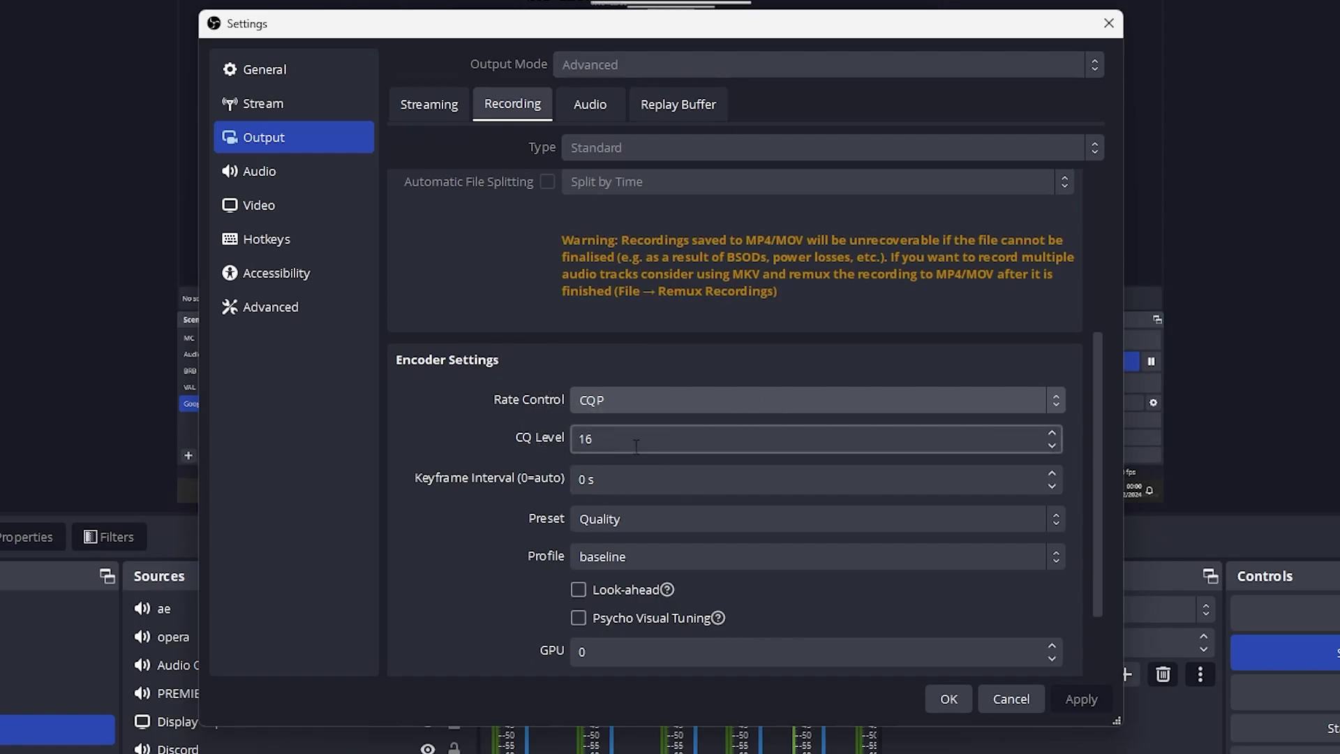
scroll(616, 461, "down", 1)
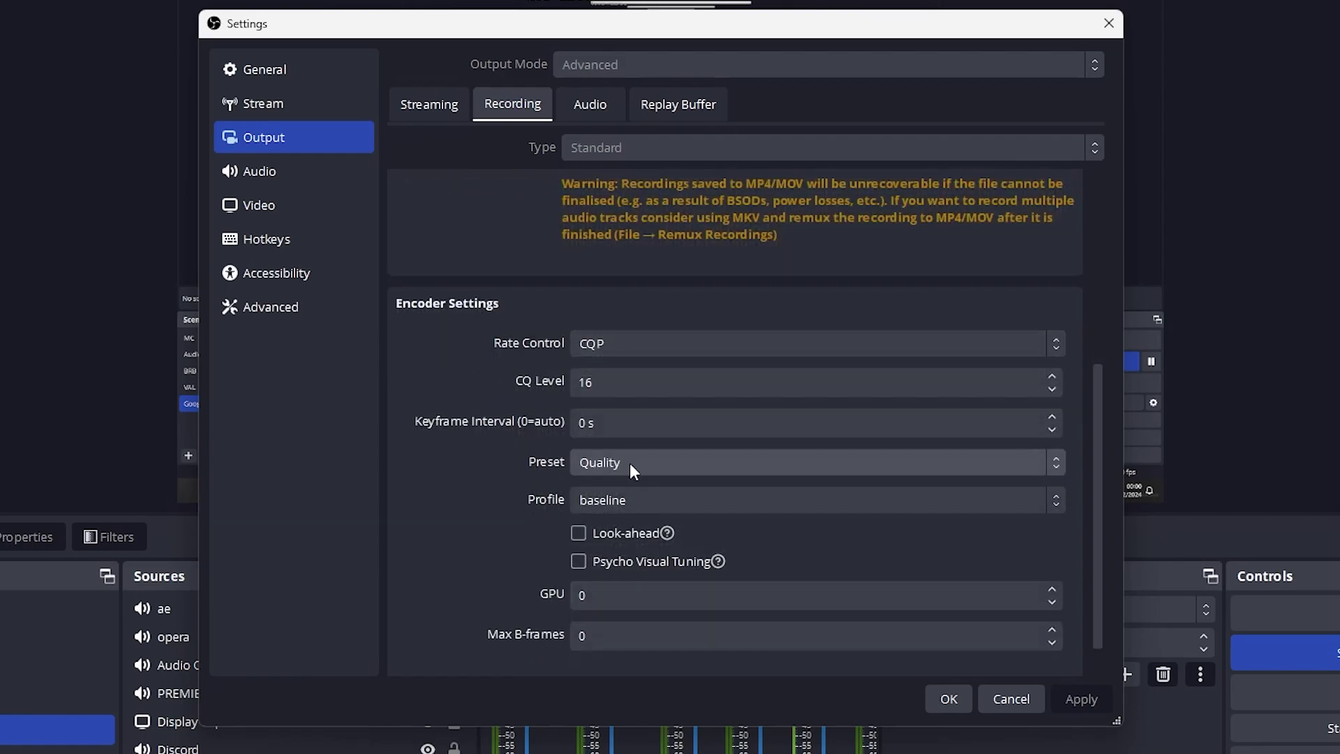
left_click(632, 463)
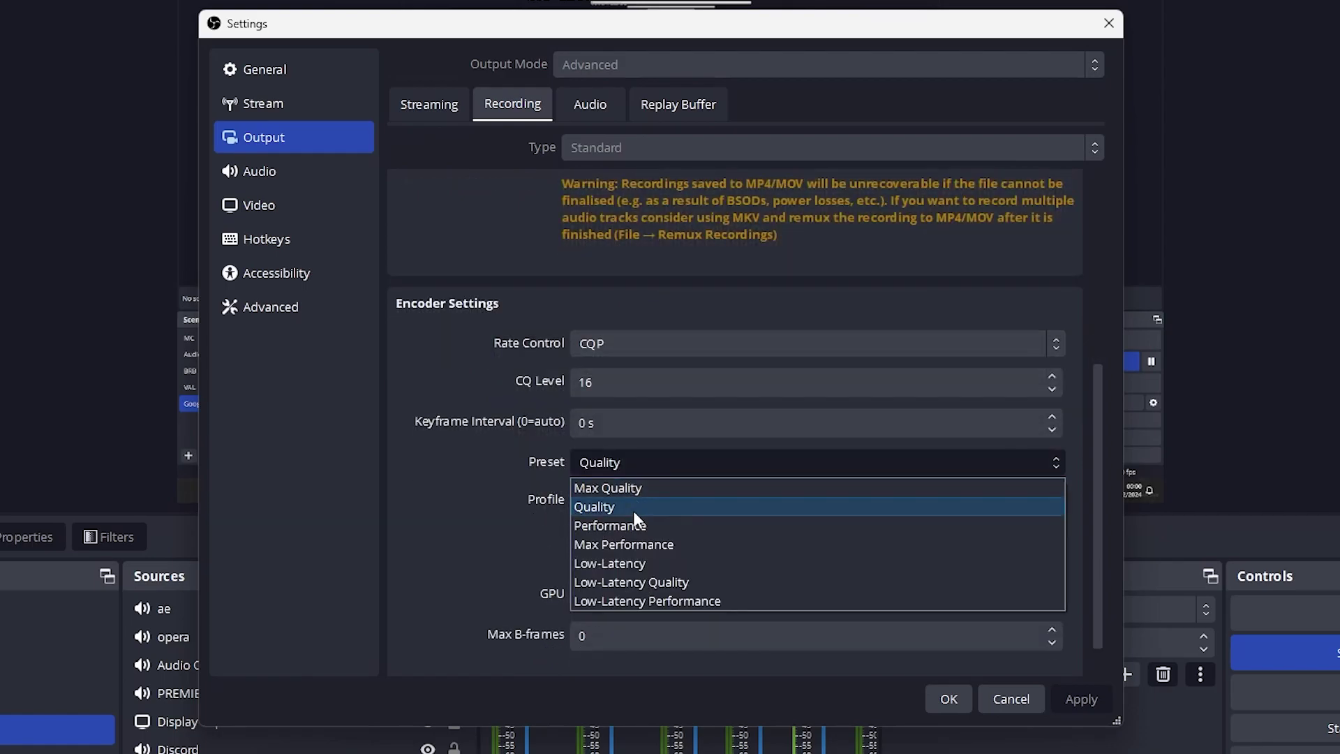
left_click(633, 510)
left_click(642, 500)
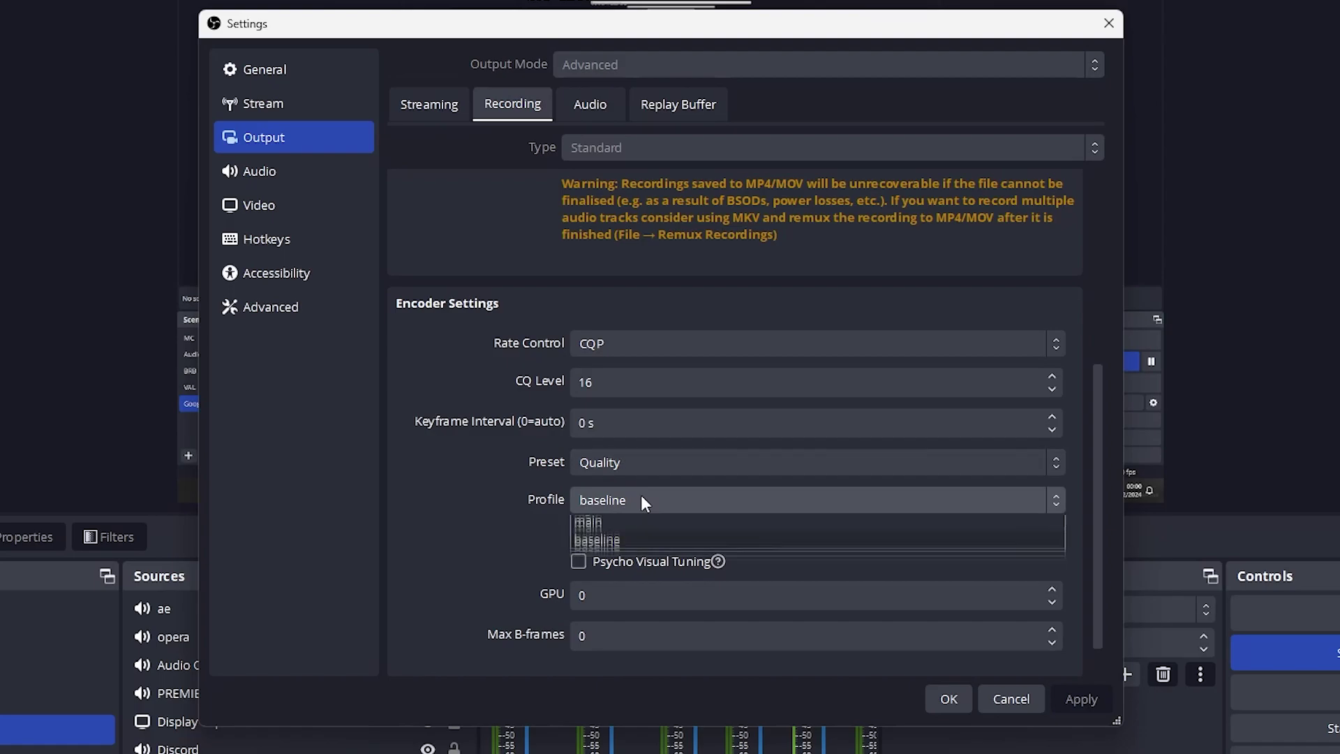
left_click(631, 499)
scroll(564, 484, "down", 1)
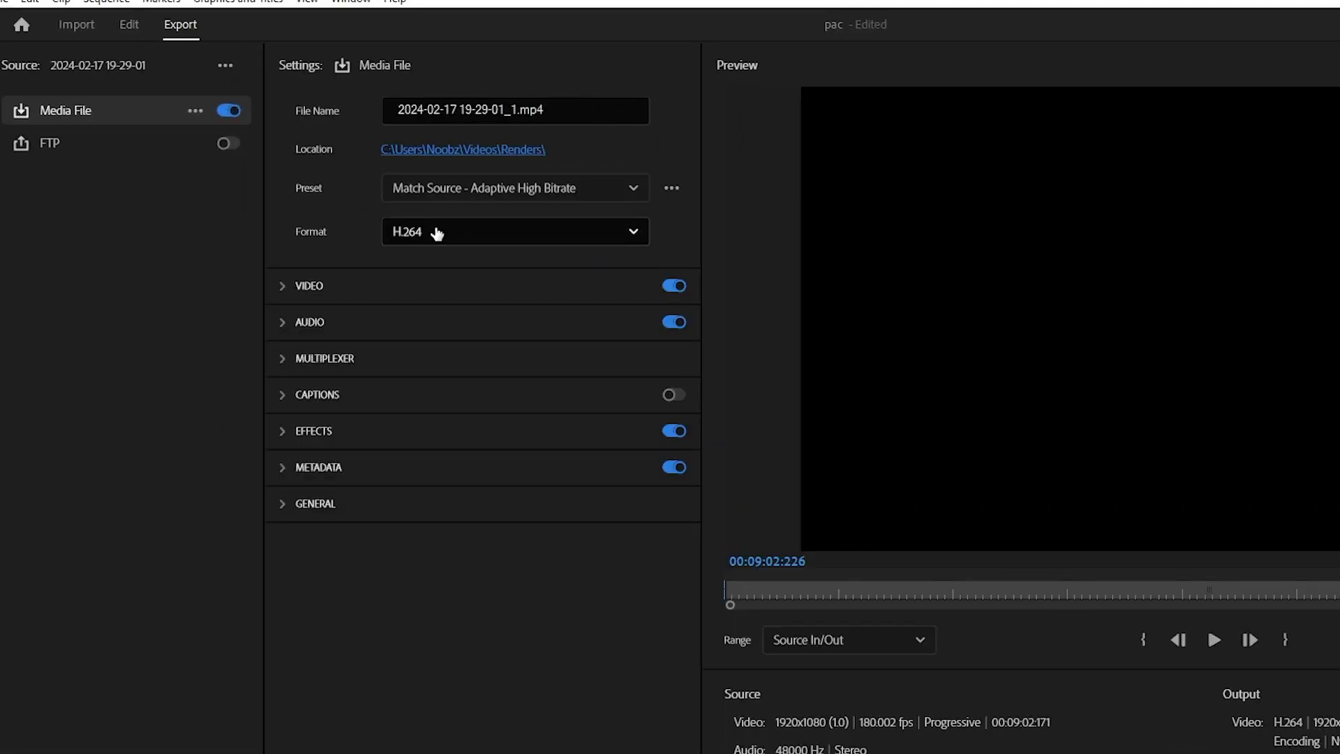
Keep the H.264 format and set the export frame rate to 60 fps.
left_click(346, 202)
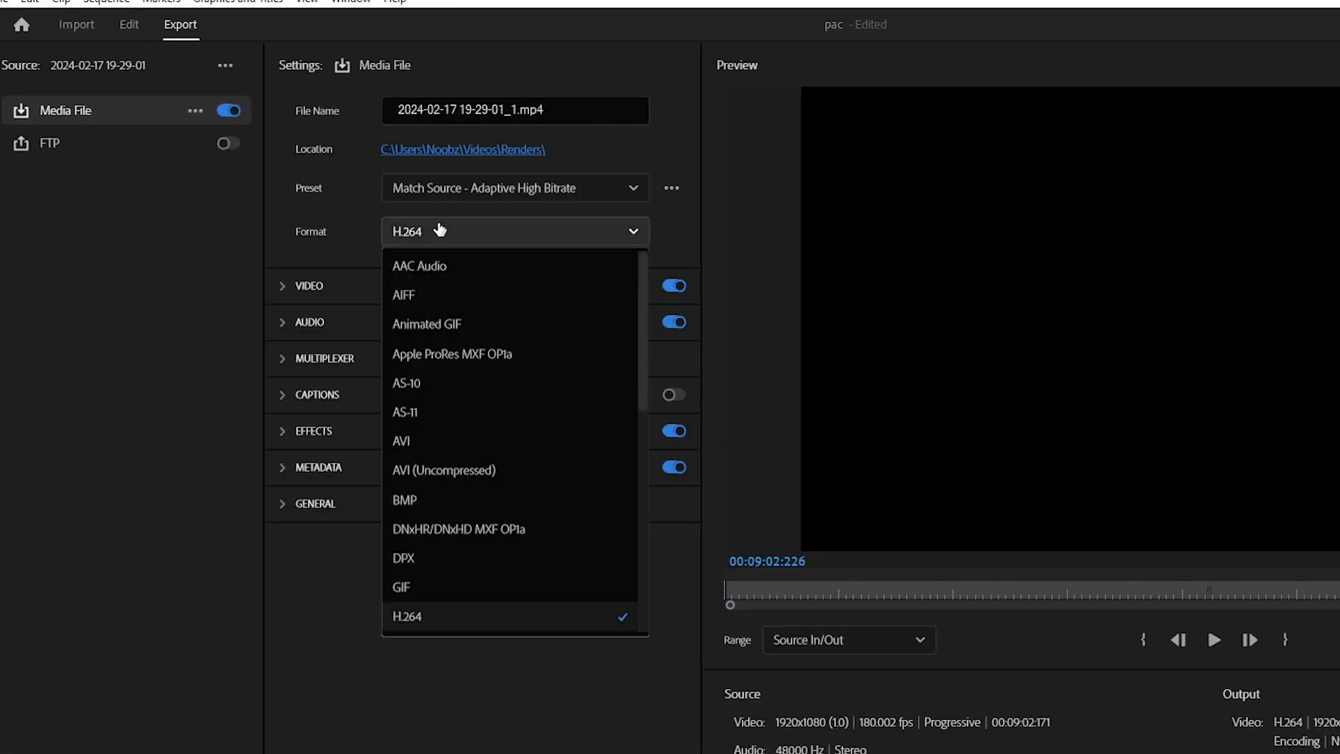
left_click(297, 288)
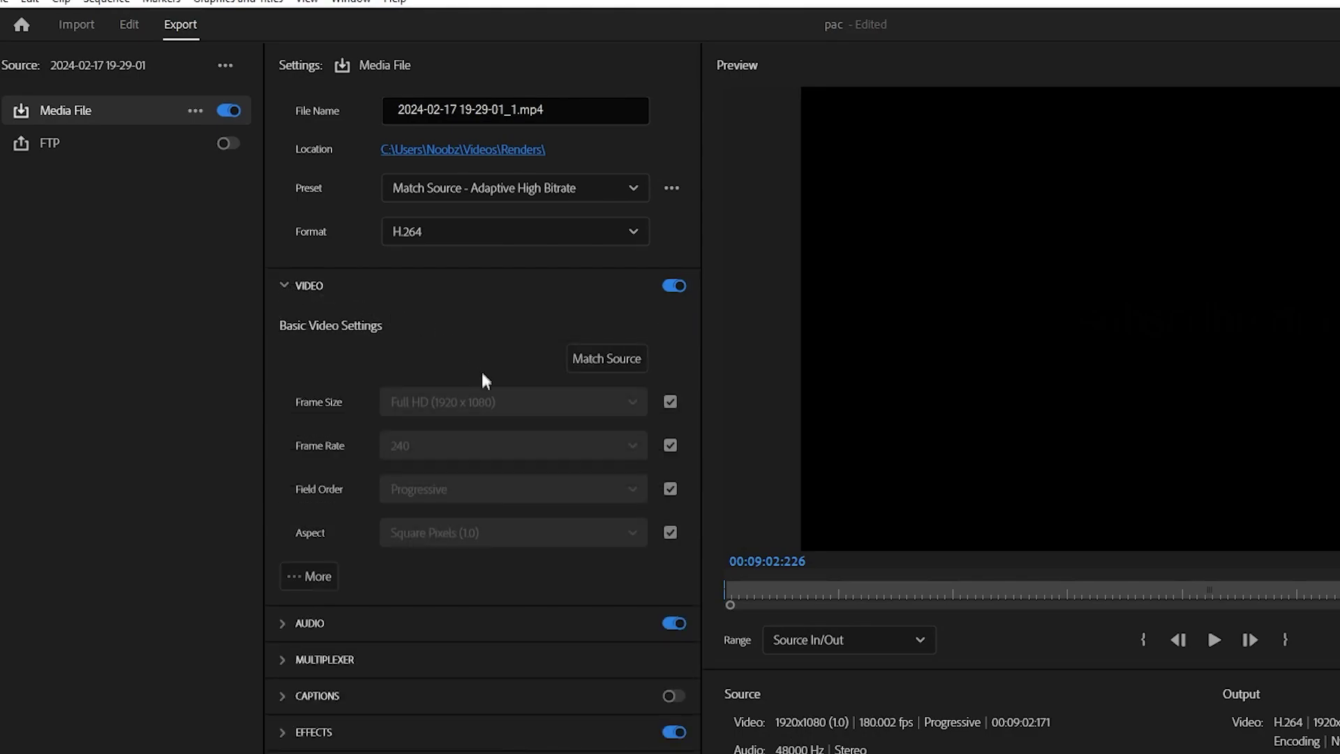
left_click(671, 445)
left_click(586, 445)
scroll(482, 523, "up", 2)
left_click(418, 492)
Enable Use Maximum Render Quality and set Time Interpolation to Frame Blending.
left_click(311, 575)
scroll(356, 545, "down", 3)
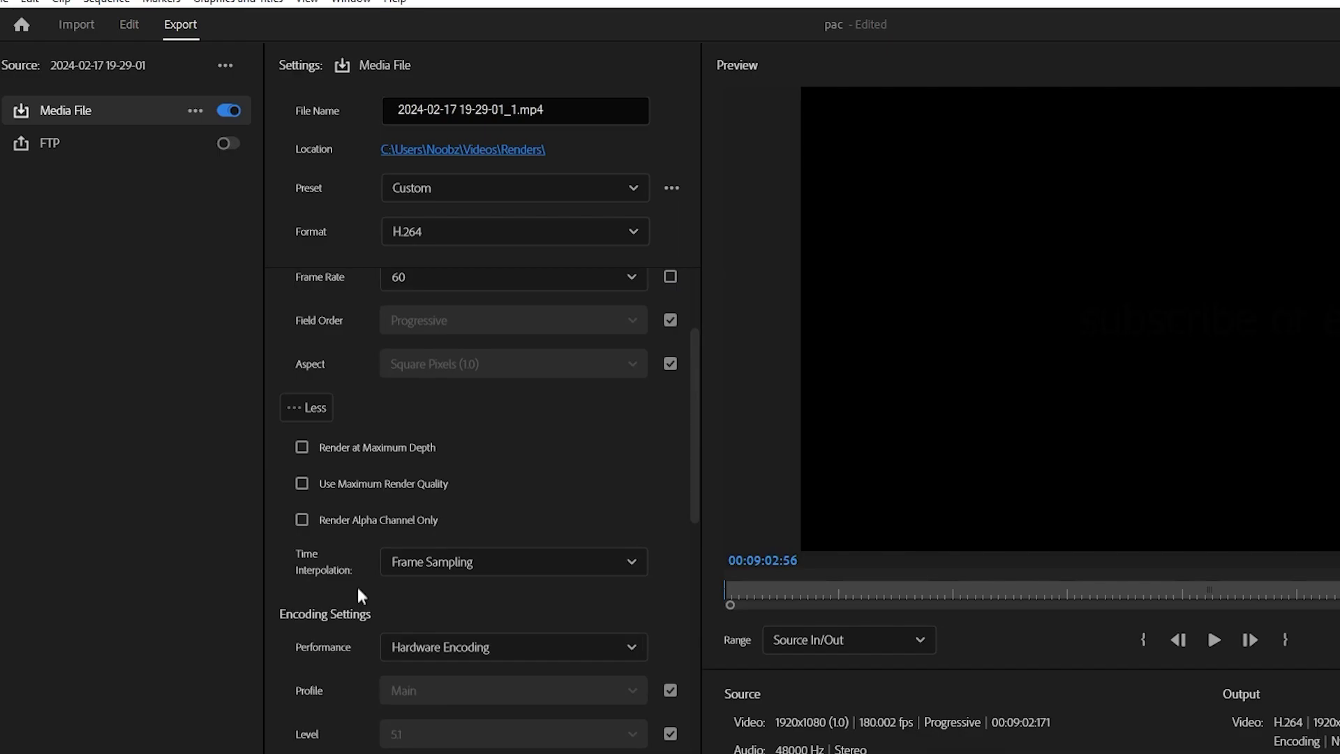
left_click(301, 483)
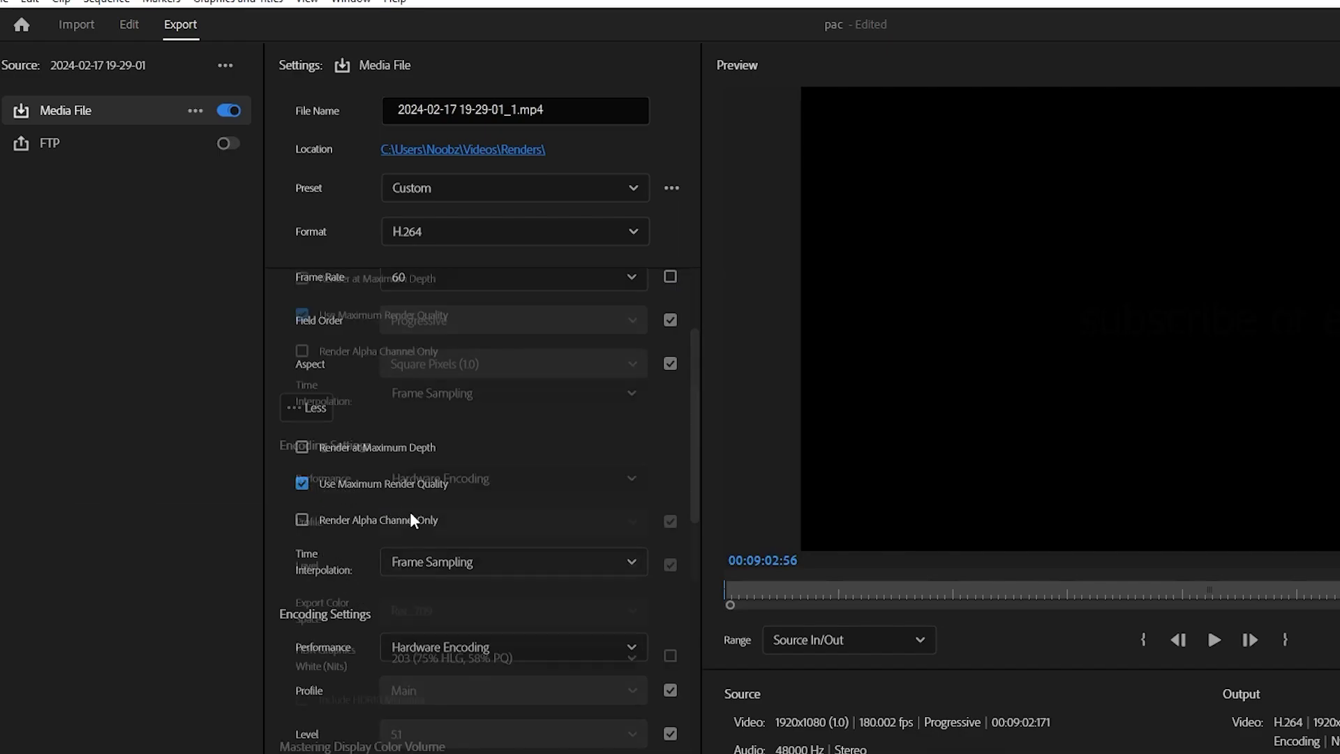
scroll(410, 512, "down", 3)
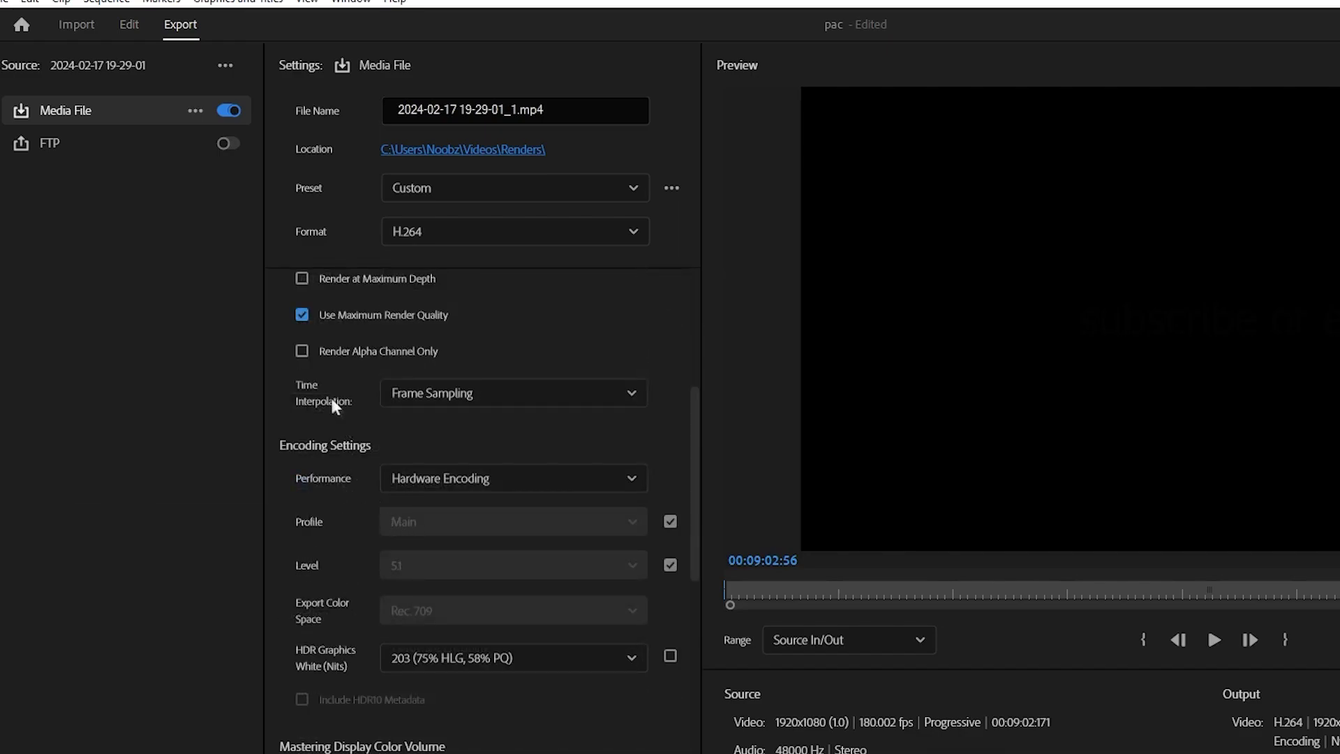
left_click(421, 399)
left_click(434, 457)
scroll(539, 518, "down", 5)
scroll(539, 517, "down", 3)
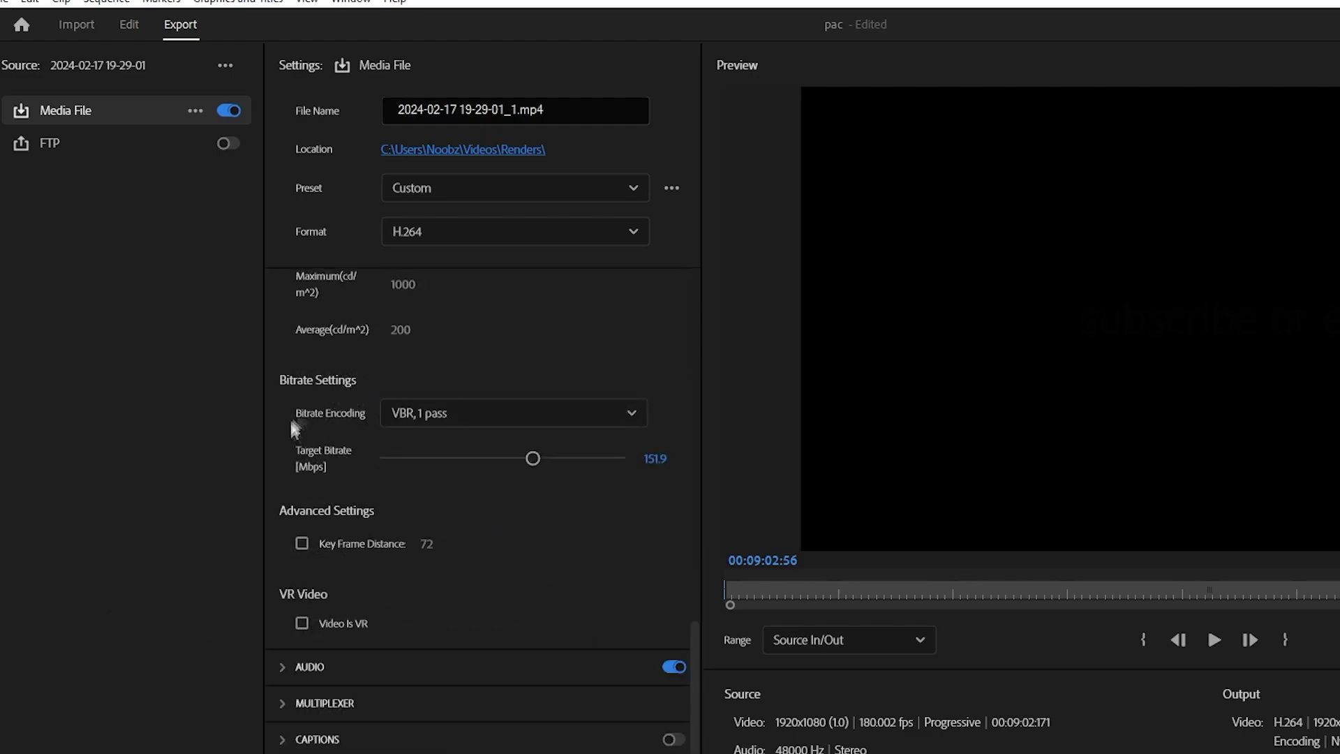
left_click(454, 413)
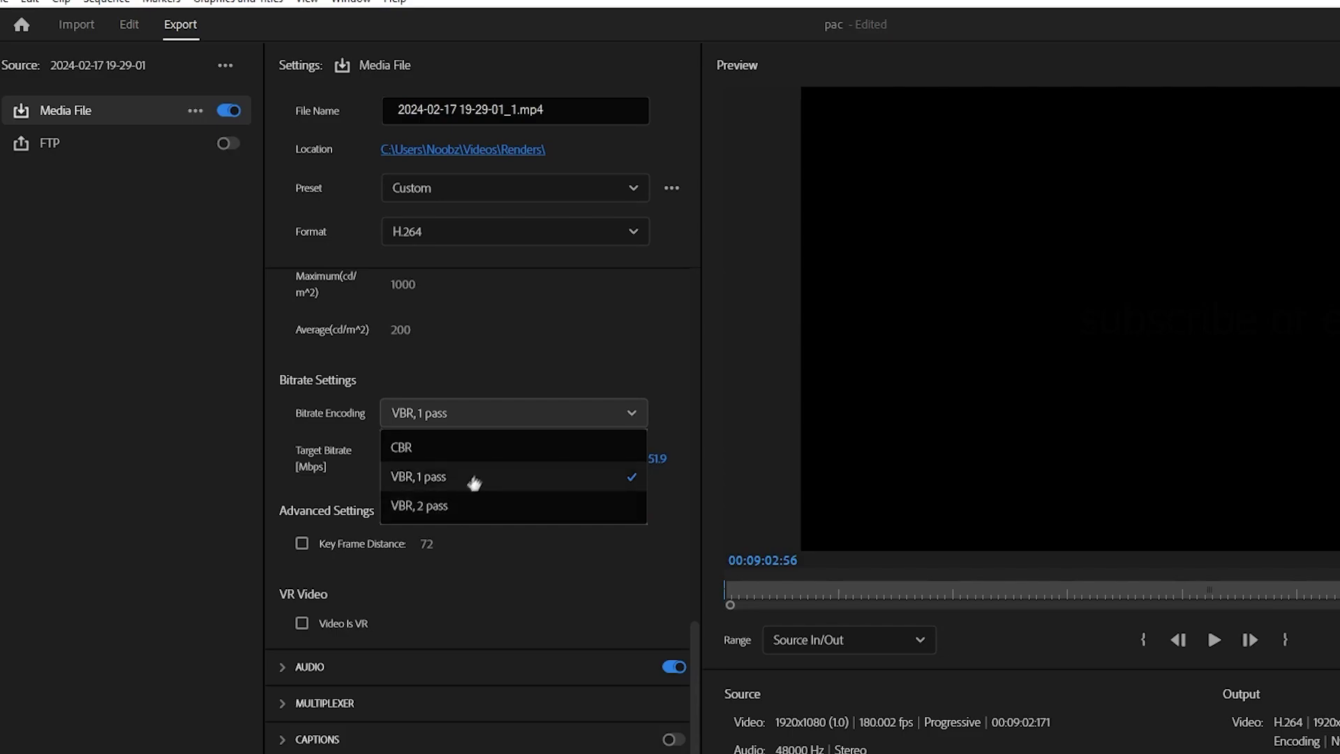
left_click(474, 480)
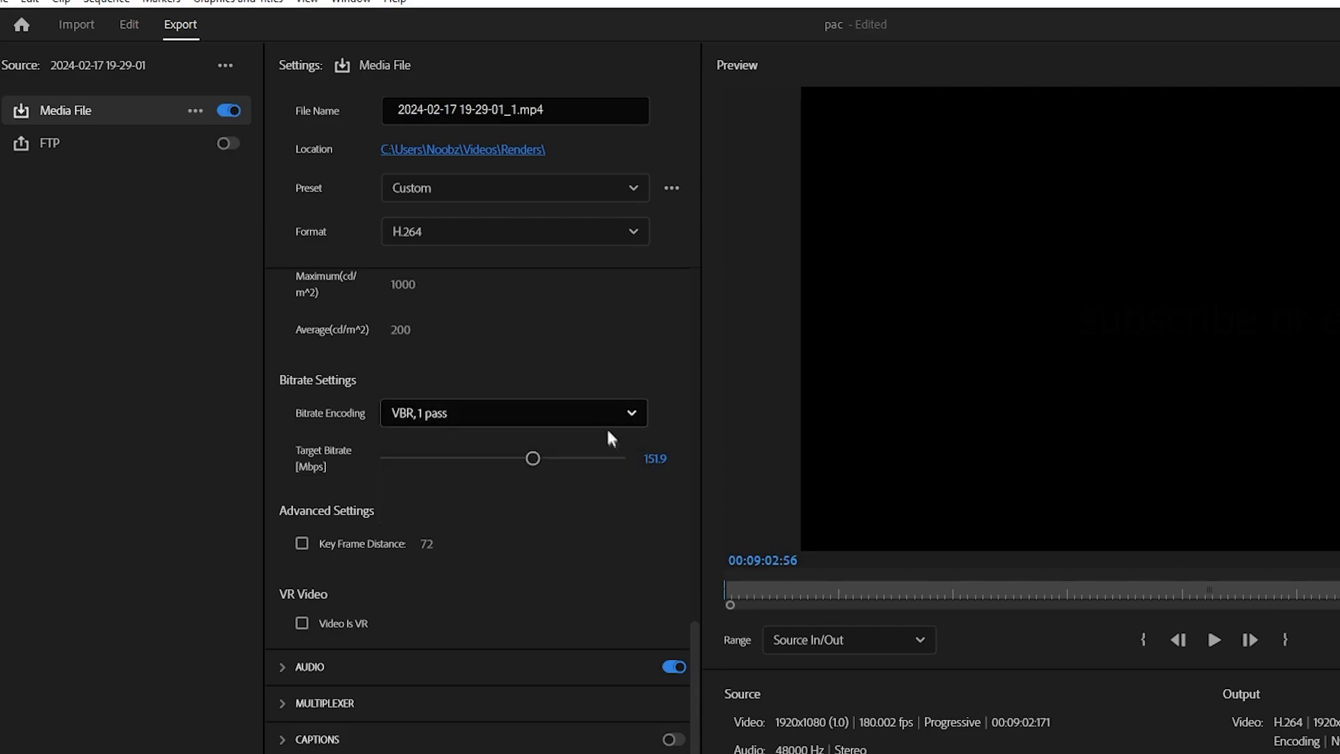
left_click(542, 418)
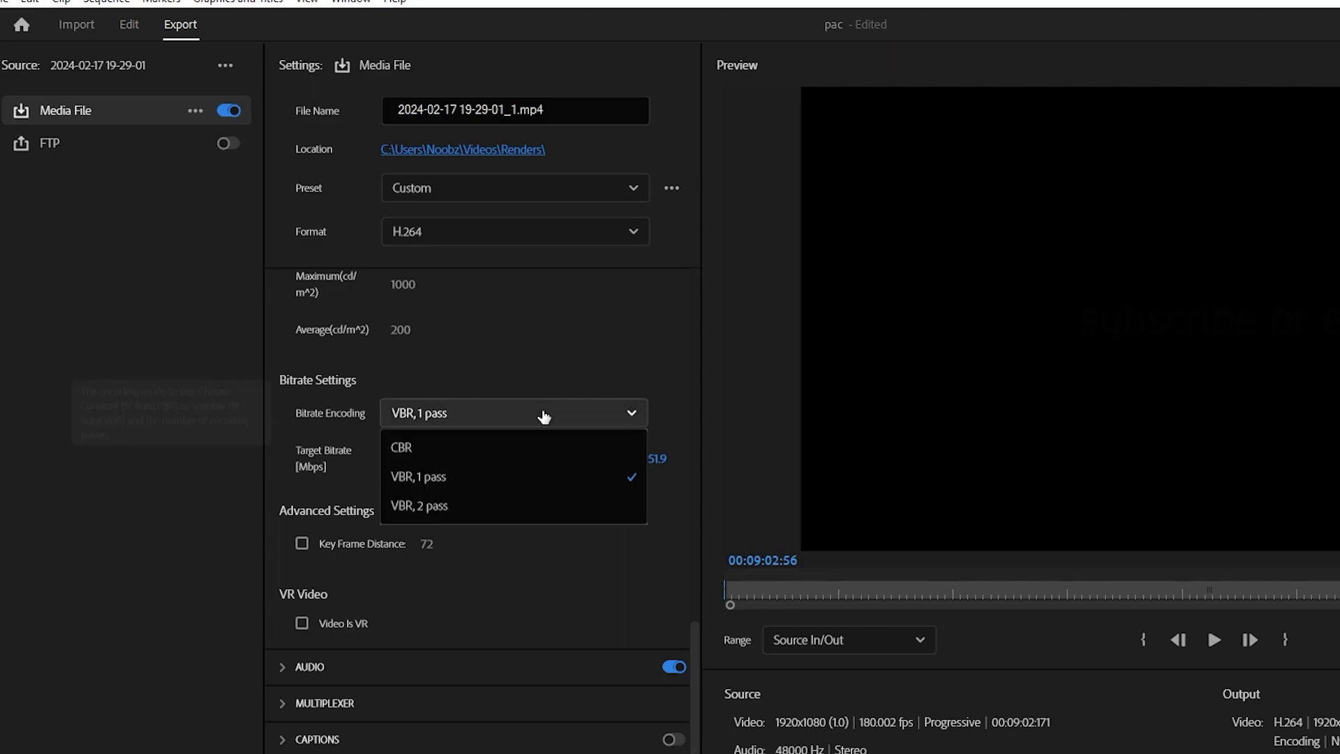
left_click(542, 418)
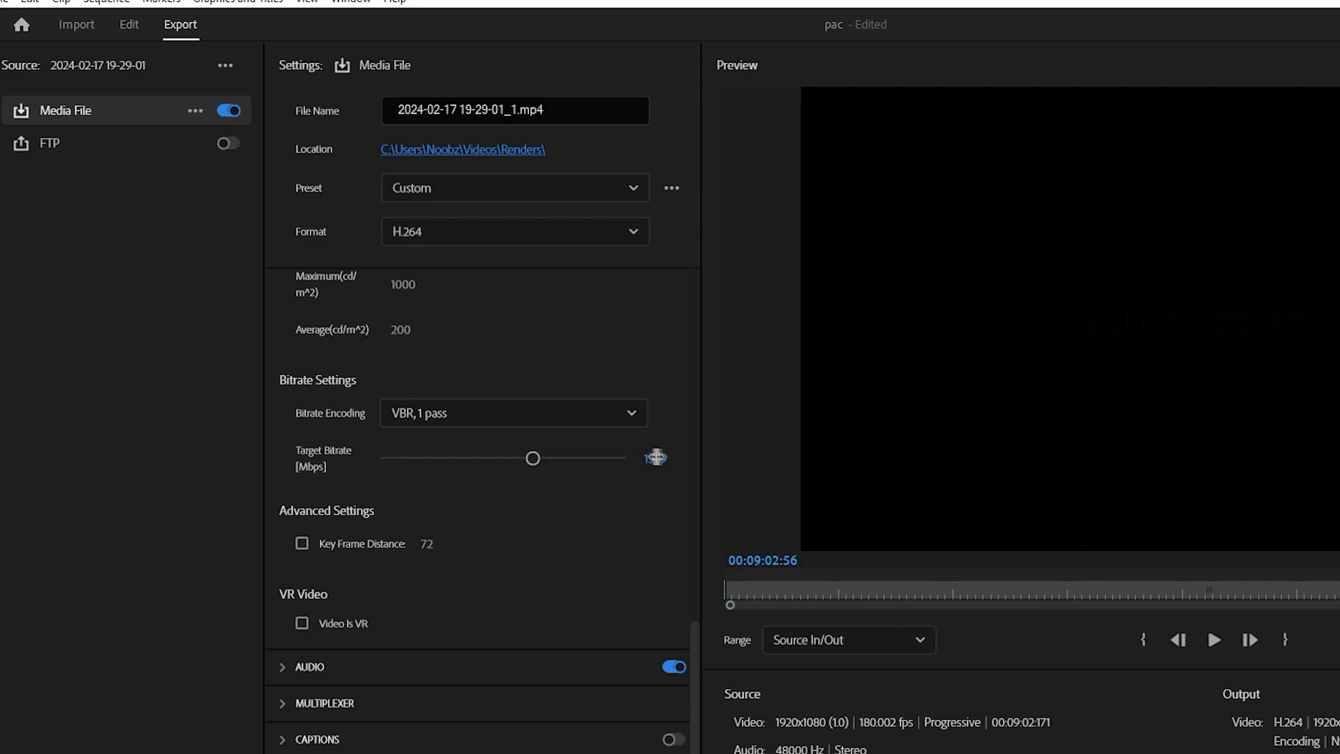
scroll(649, 461, "down", 1)
left_click(573, 385)
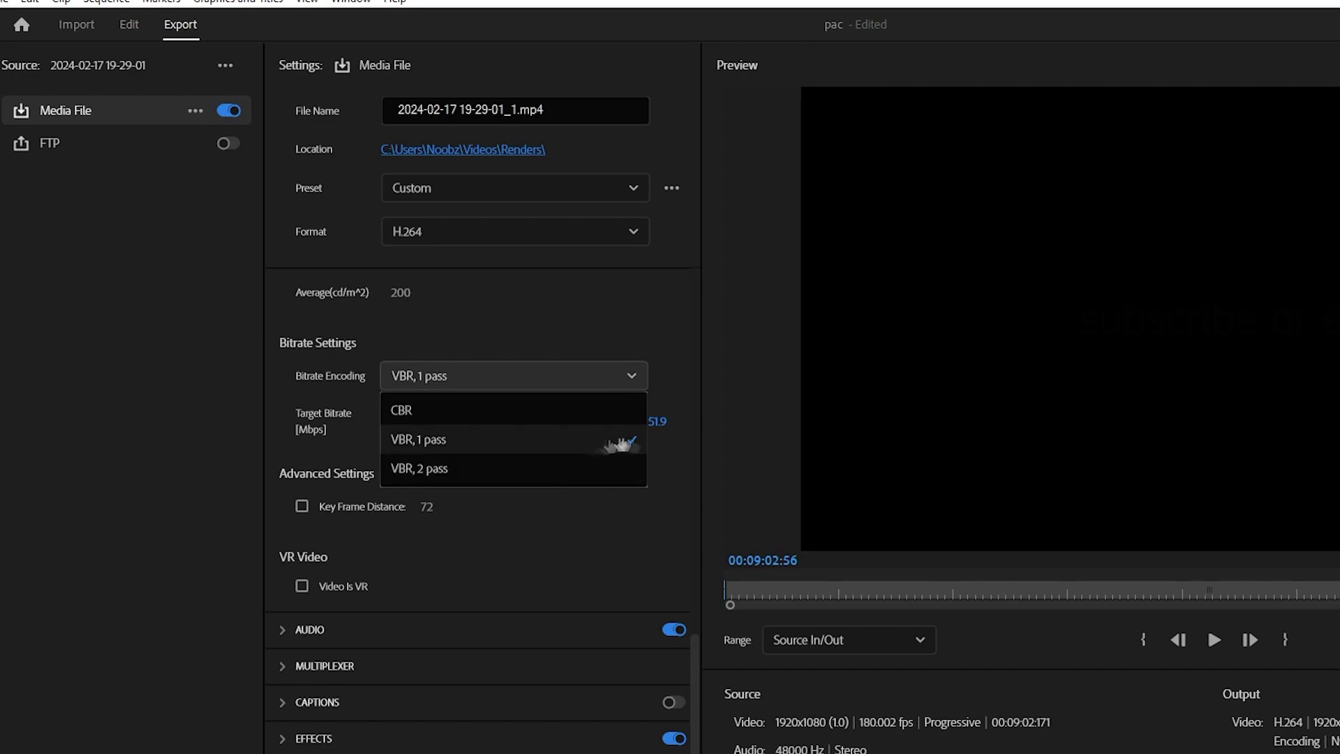
left_click(581, 440)
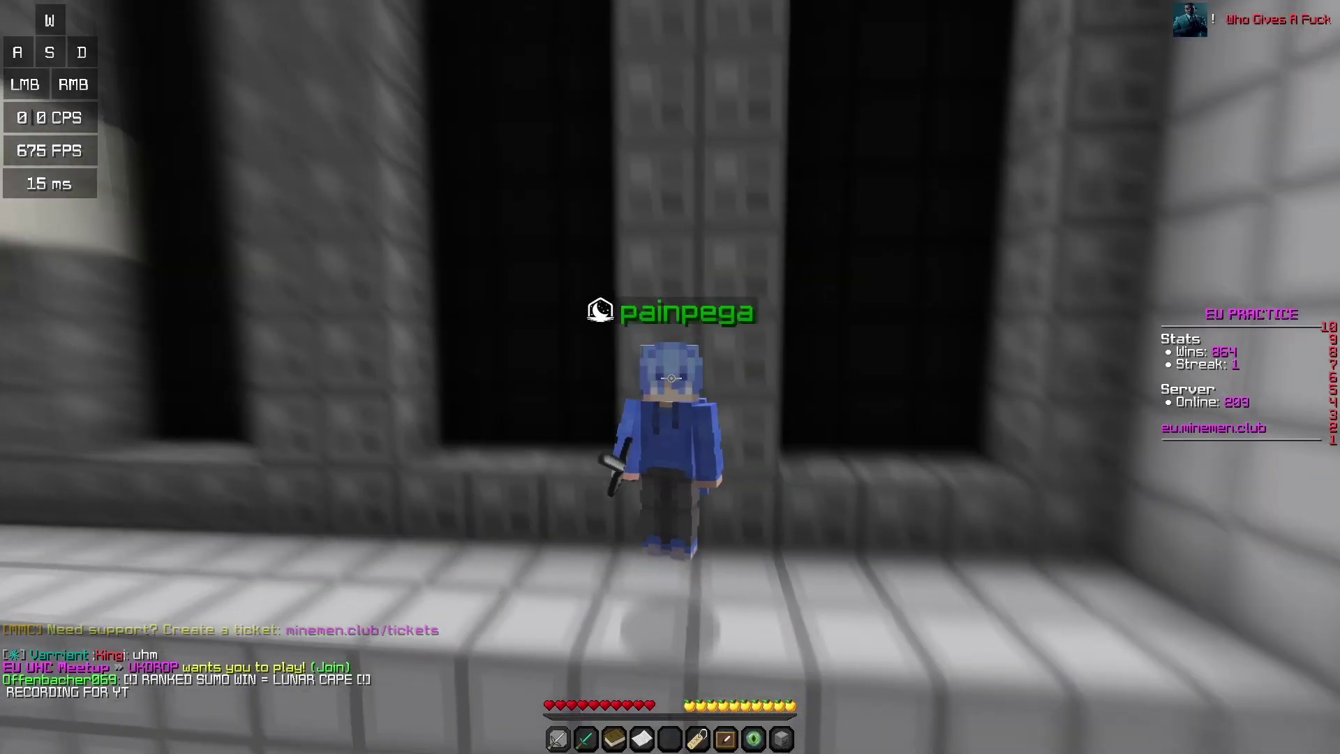